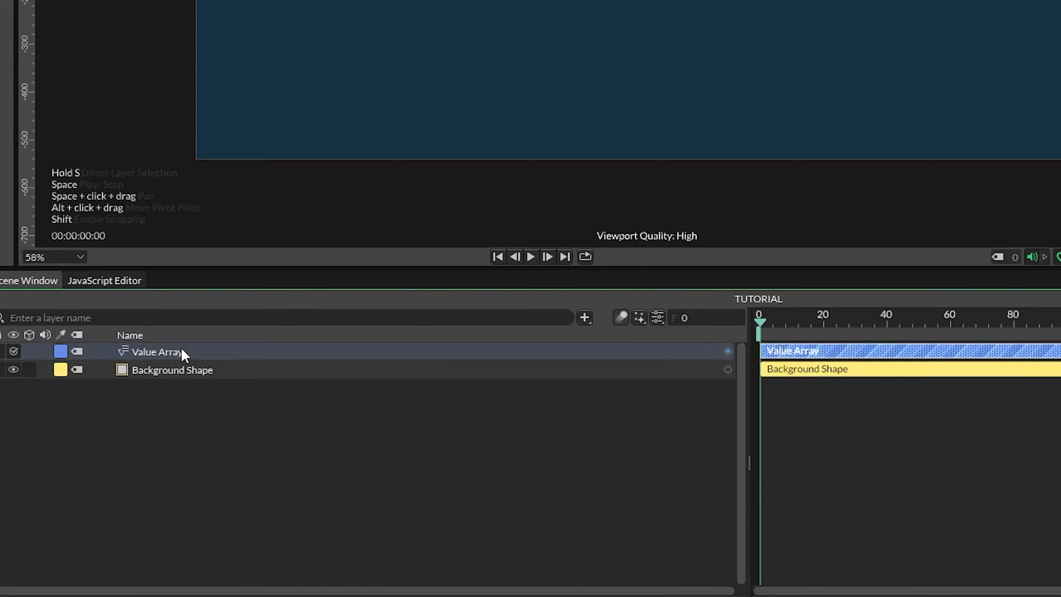
- Rename the Value Array layer to CONTROL
double_click(181, 346)
text(CONTROL)
key(Return)
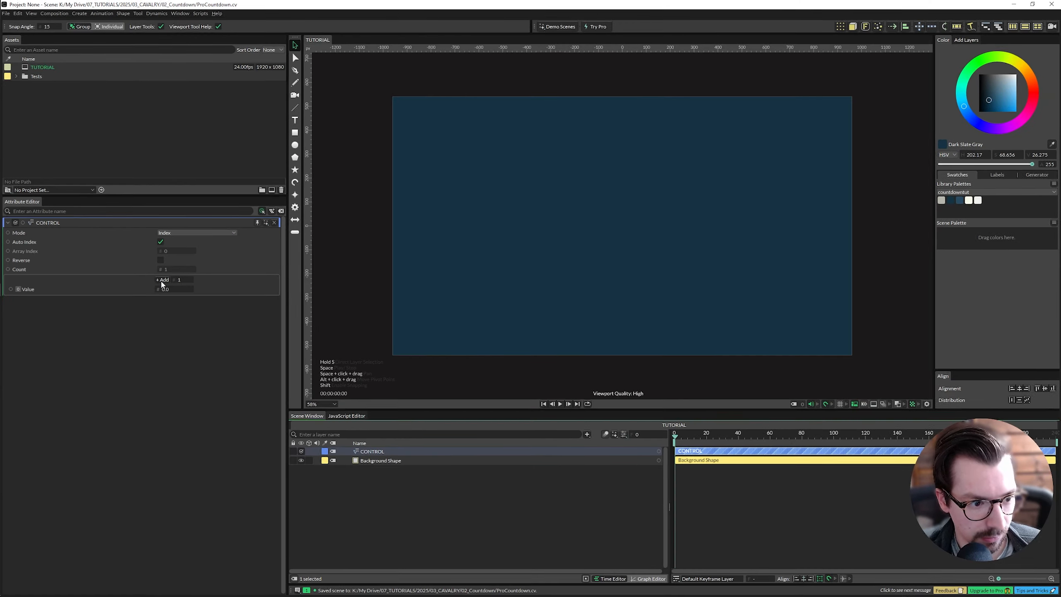
- Add two more values to the CONTROL array so it holds three values
click(5, 182)
click(5, 182)
click(61, 310)
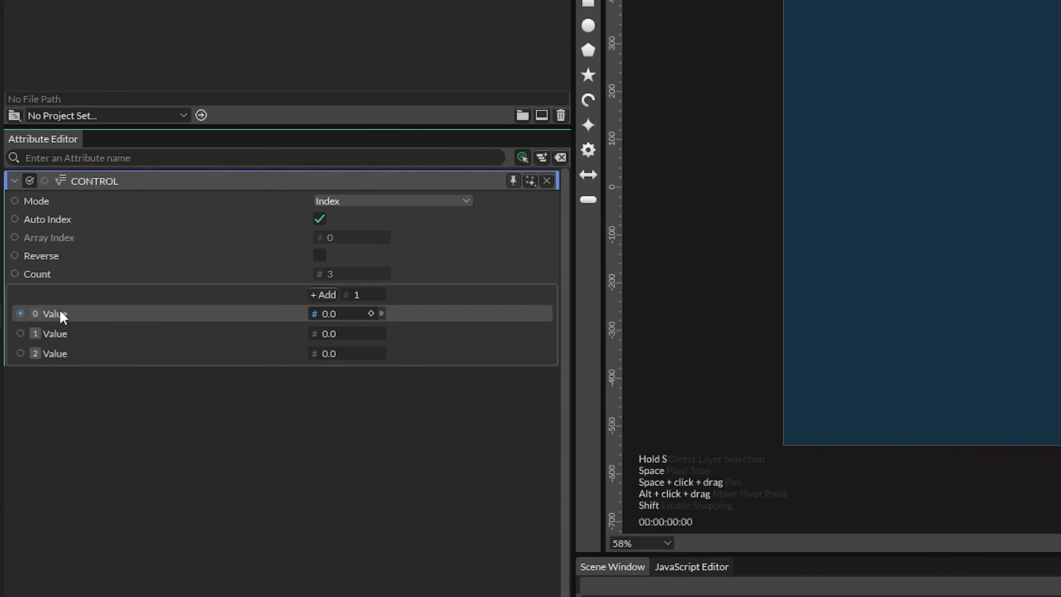
- Rename the first array value to Time
right_click(59, 310)
click(141, 373)
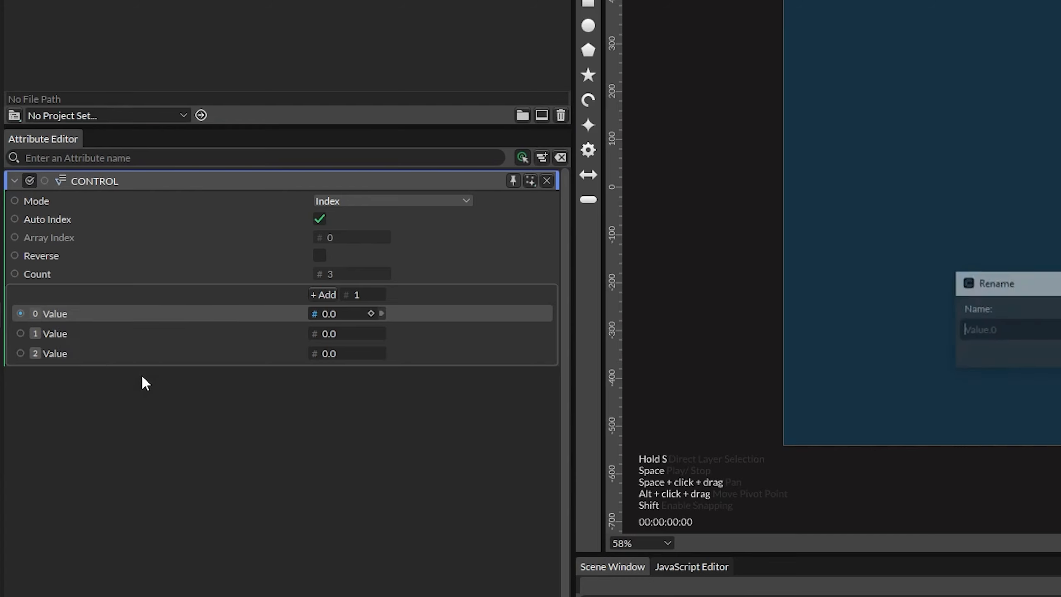
text(Time)
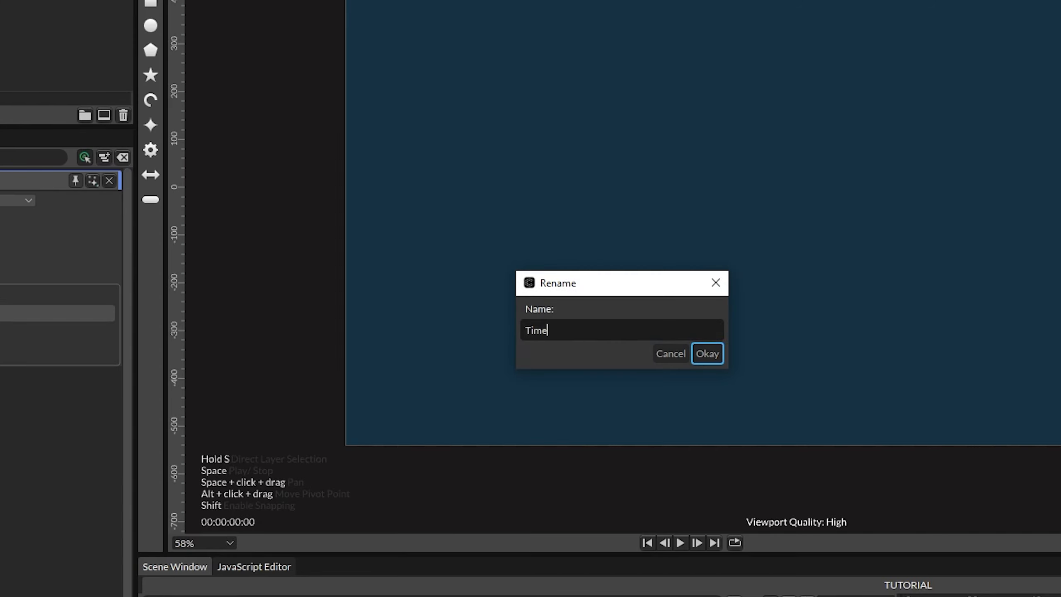
key(Return)
- Rename the second array value to Font Size
right_click(55, 333)
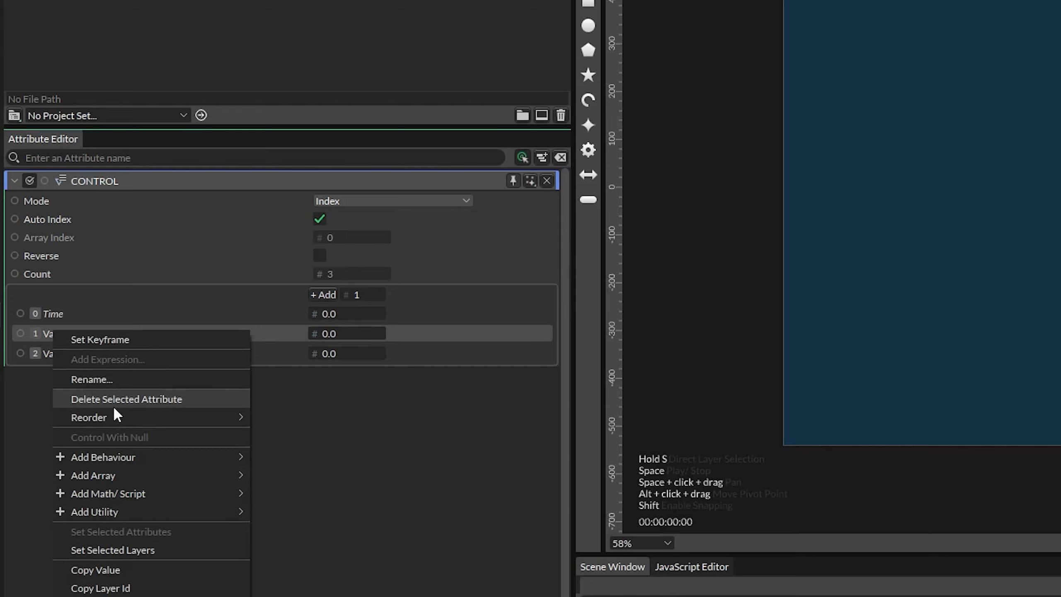
click(126, 381)
text(Font)
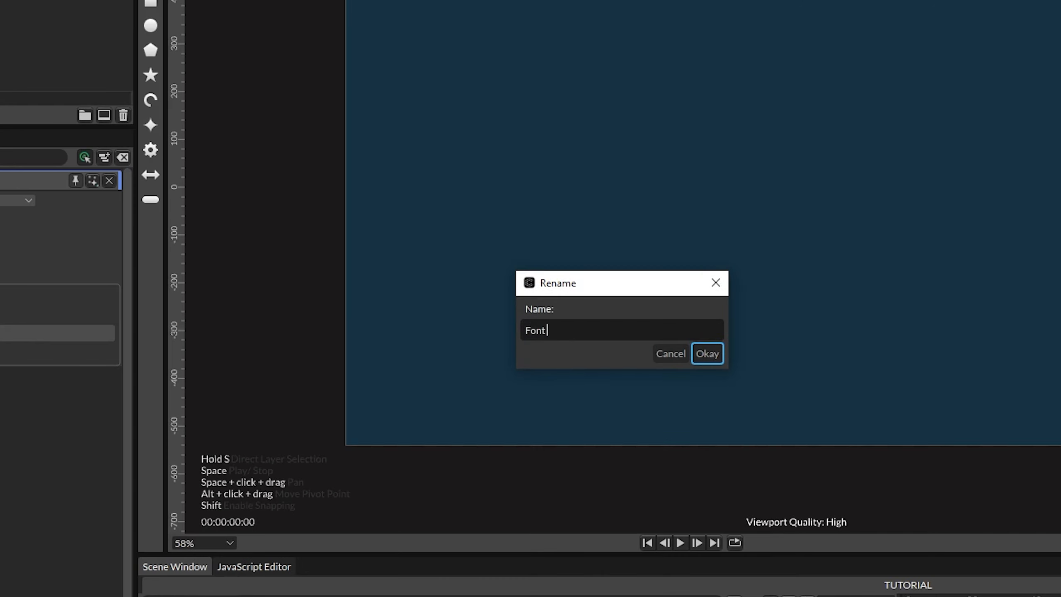
text( Size)
key(Return)
- Rename the third array value to Padding
right_click(52, 354)
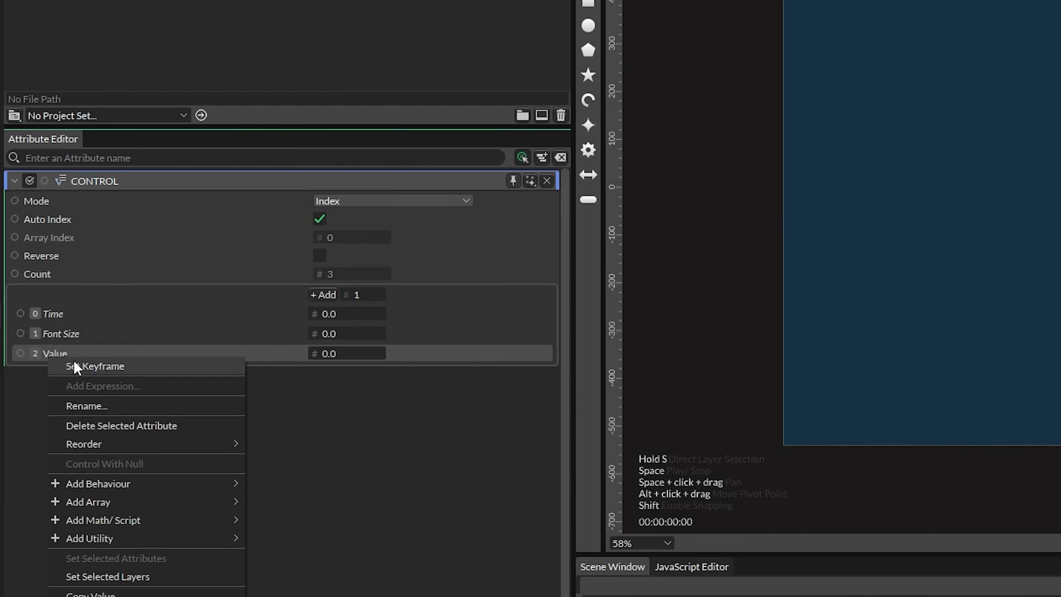
click(99, 407)
text(Pa)
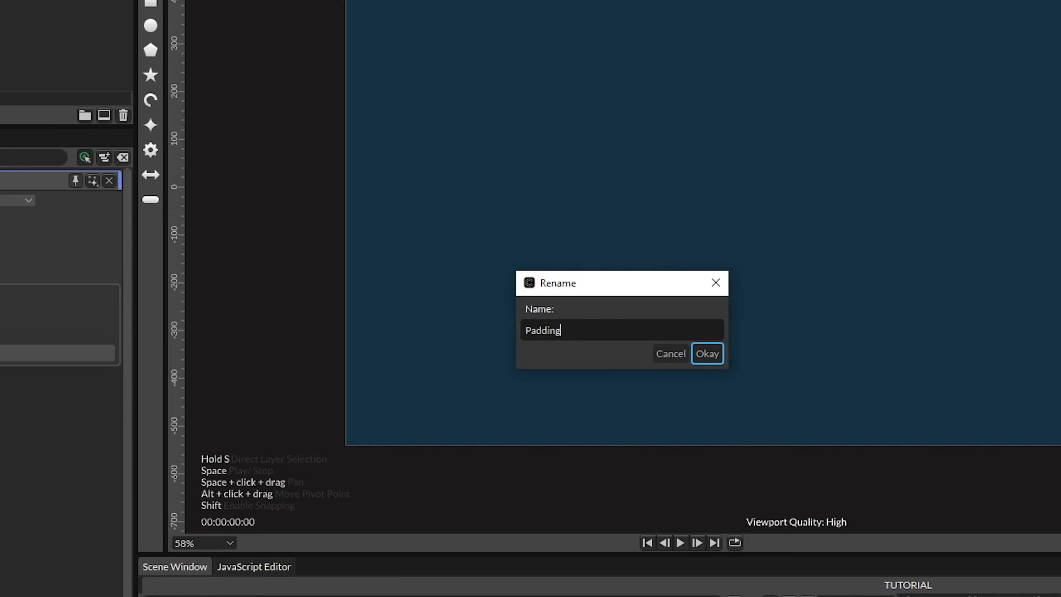
text(dding)
key(Return)
- Set the array values: Time to 10, Font Size to 670 and Padding to 1.2
double_click(339, 314)
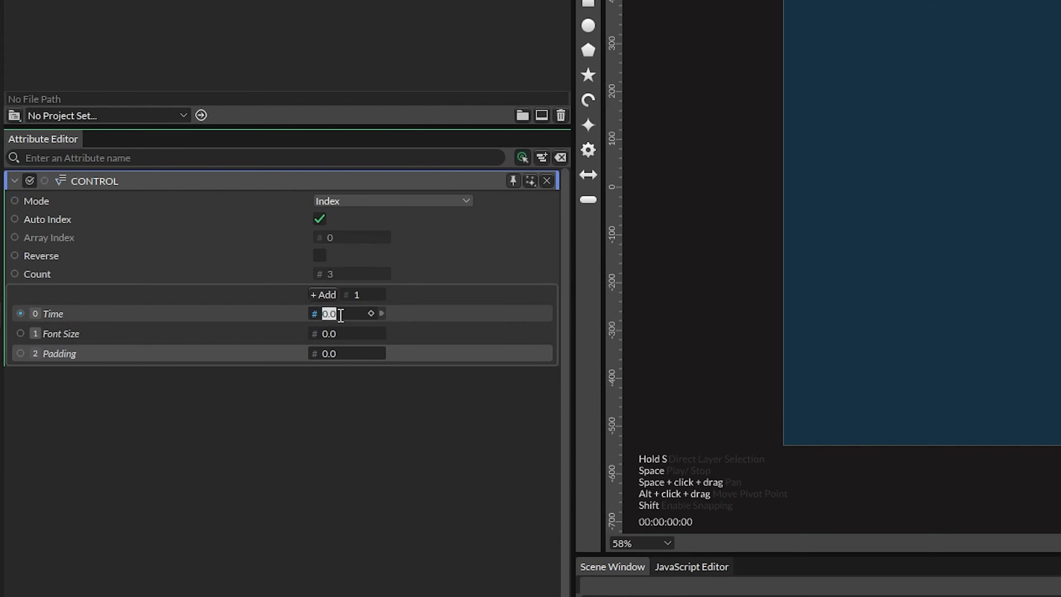
text(10)
key(Return)
double_click(339, 334)
text(6)
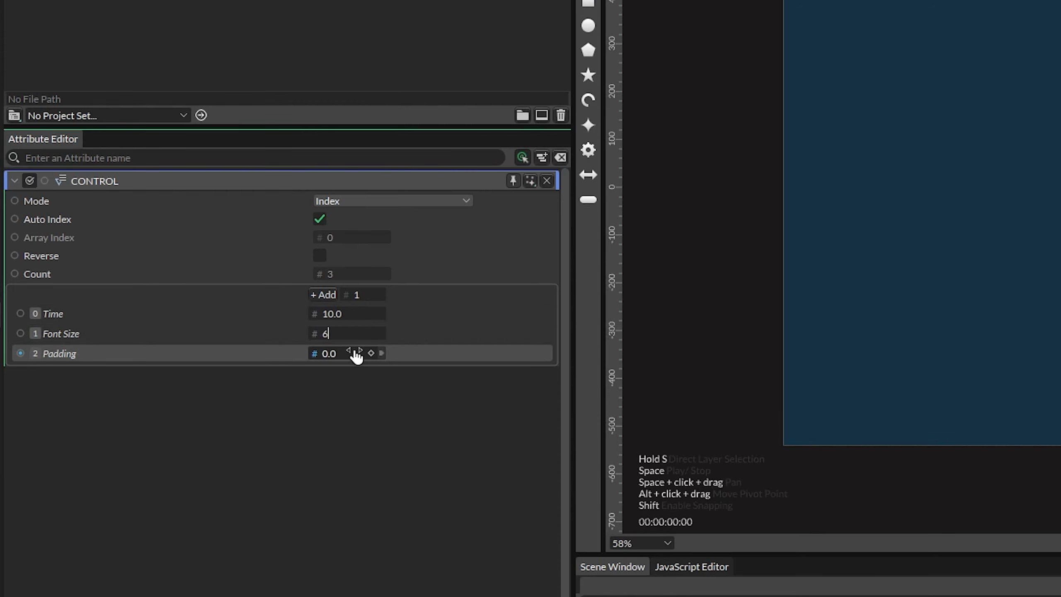
text(70)
key(Return)
double_click(334, 353)
text(1.2)
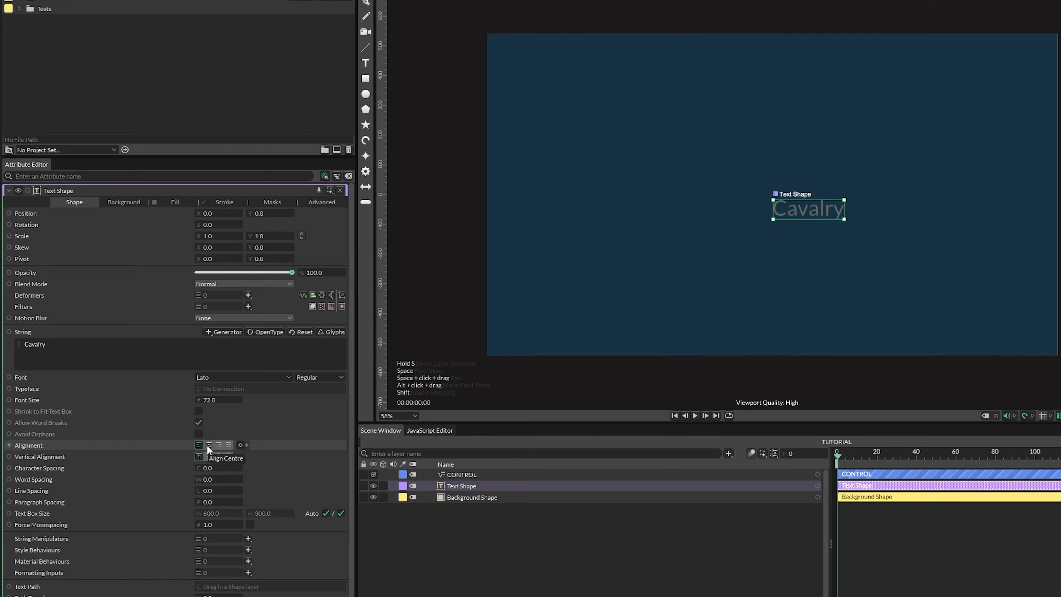
- Center the text shape's alignment and set its vertical alignment to middle
click(168, 429)
click(333, 518)
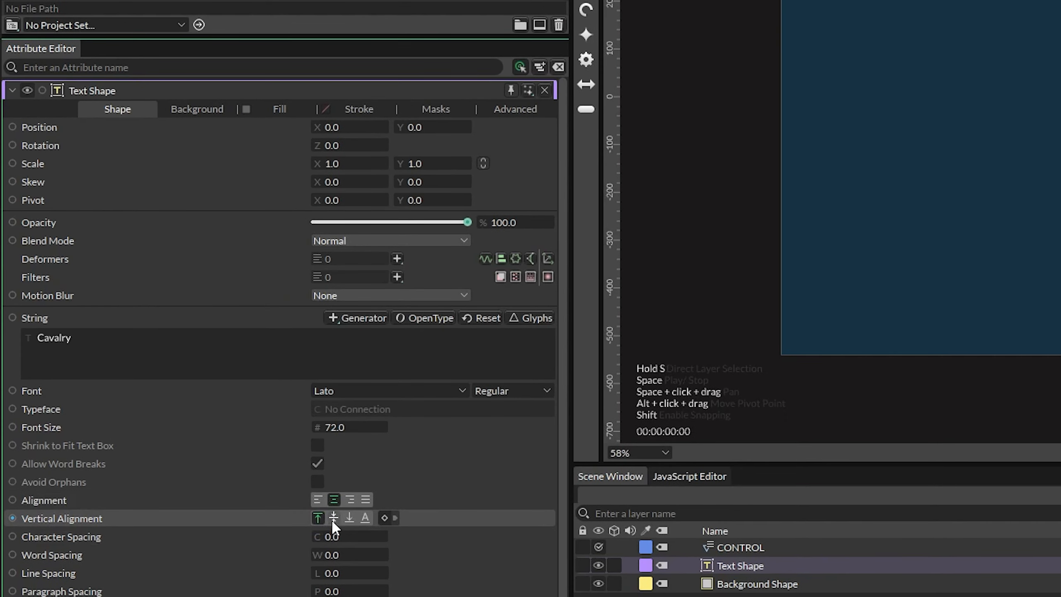
- Set the text font to Poppins ExtraBold and fill it with the light library swatch colour
click(372, 390)
key(ctrl+a)
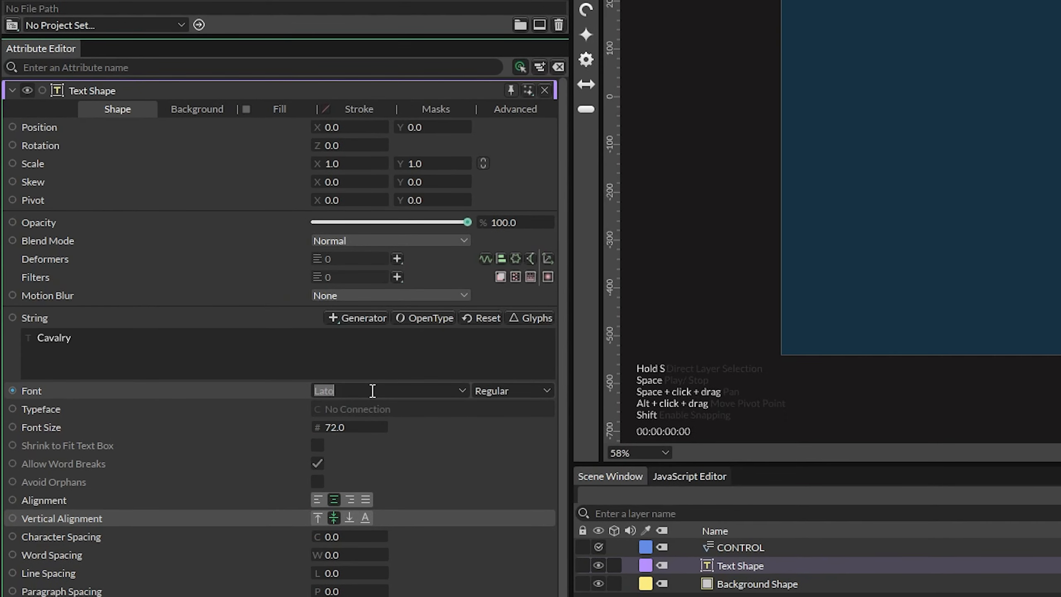
text(Poppins)
key(ctrl+a)
text(ExtraBold)
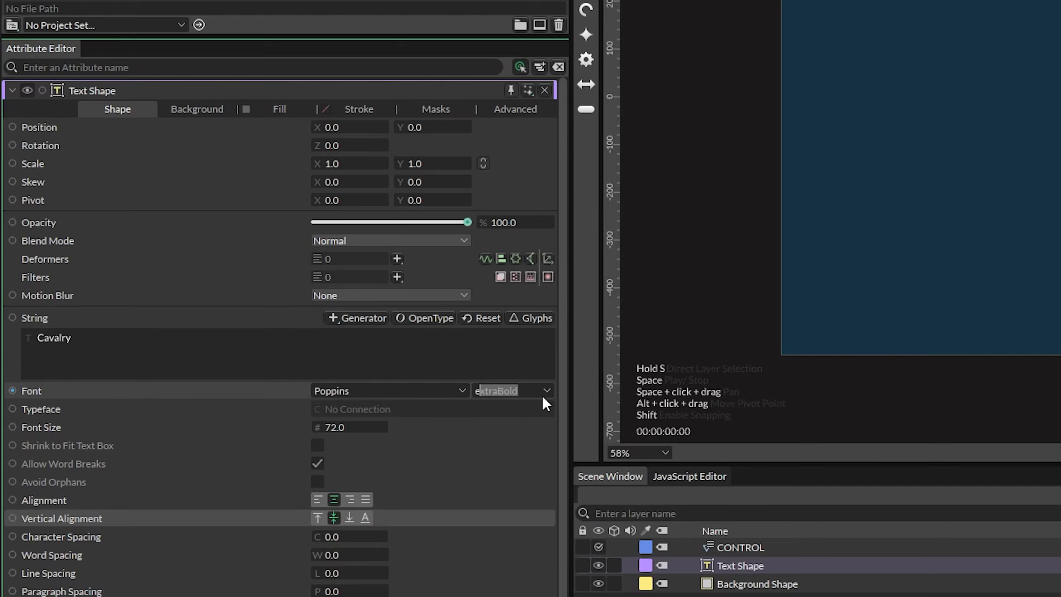
key(Return)
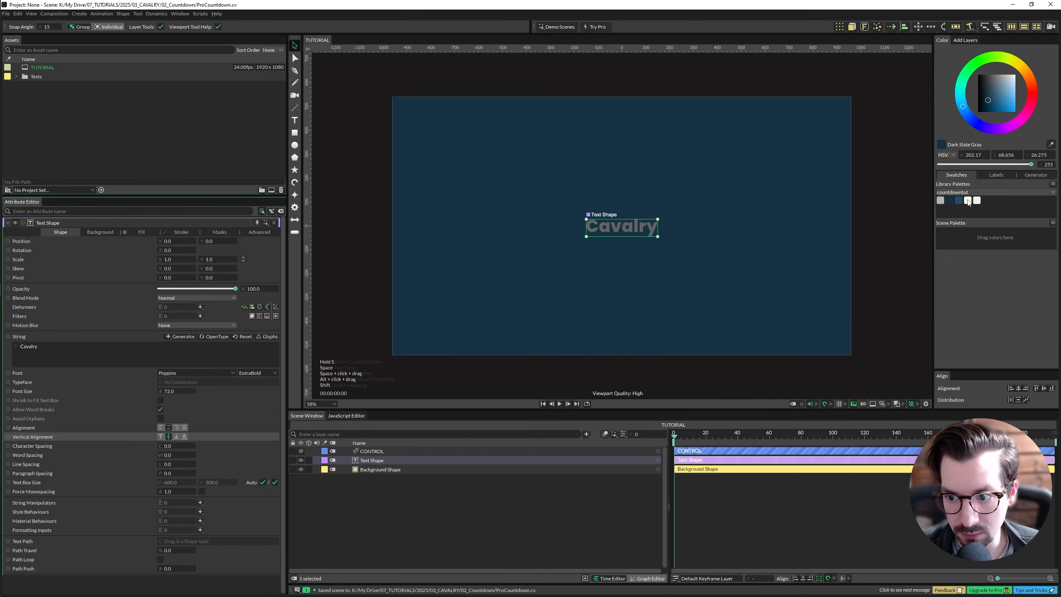
click(968, 200)
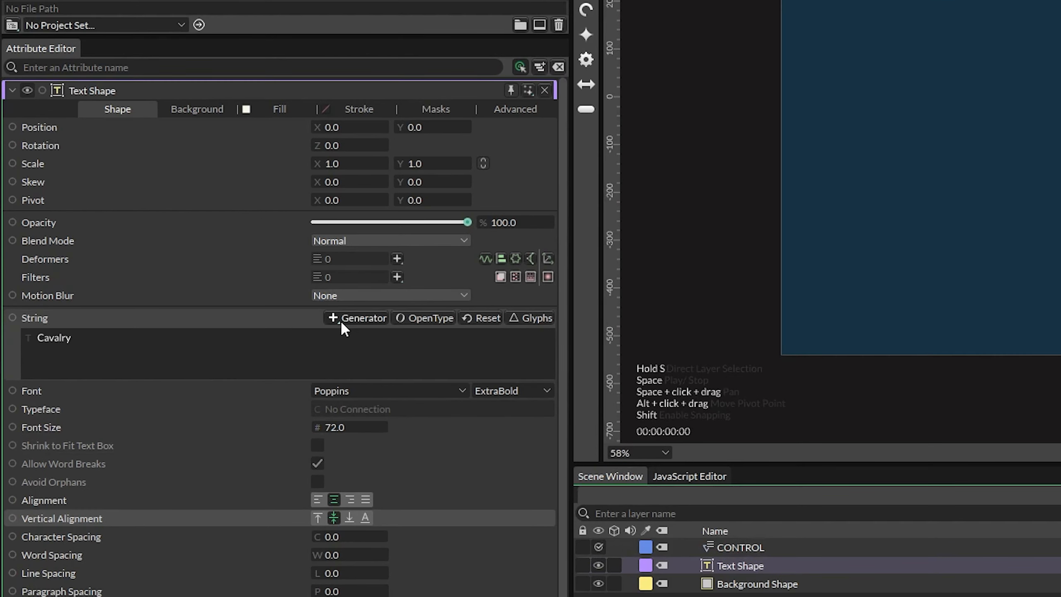
- Add a Value string generator to the text shape's string and select it
click(341, 321)
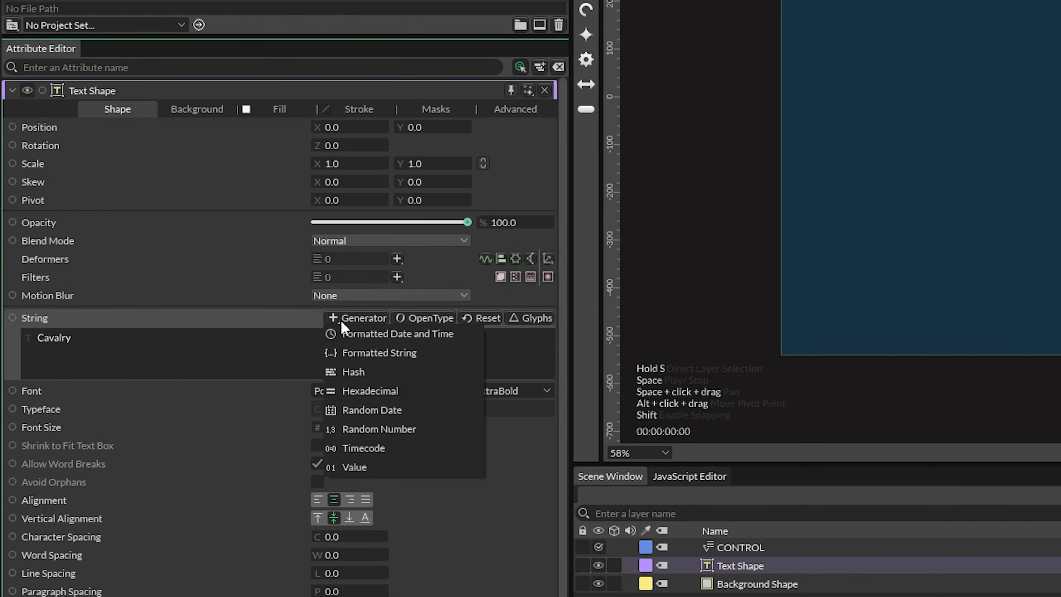
click(367, 464)
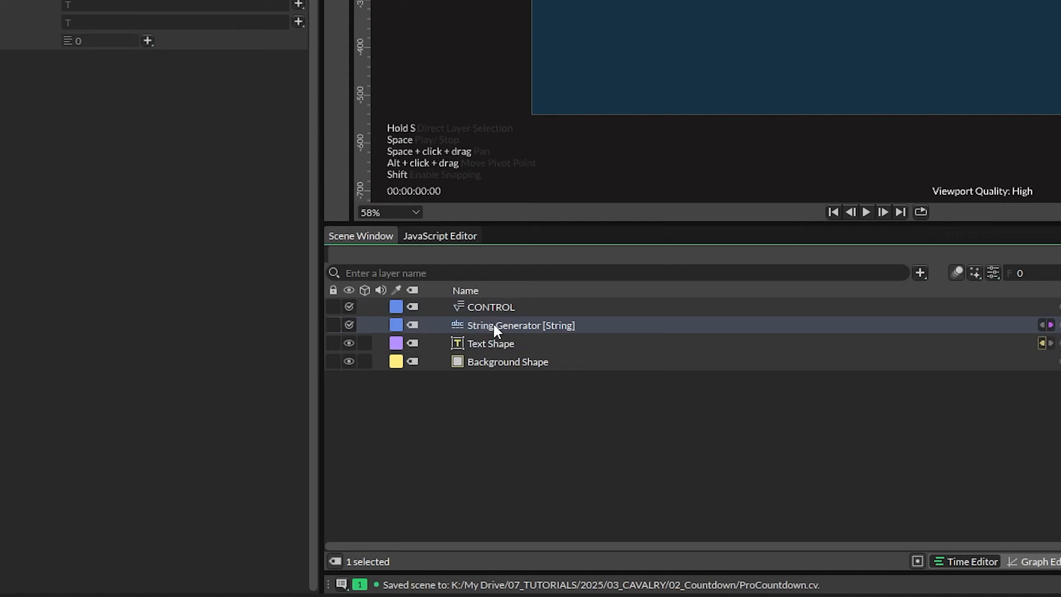
drag(533, 381, 543, 393)
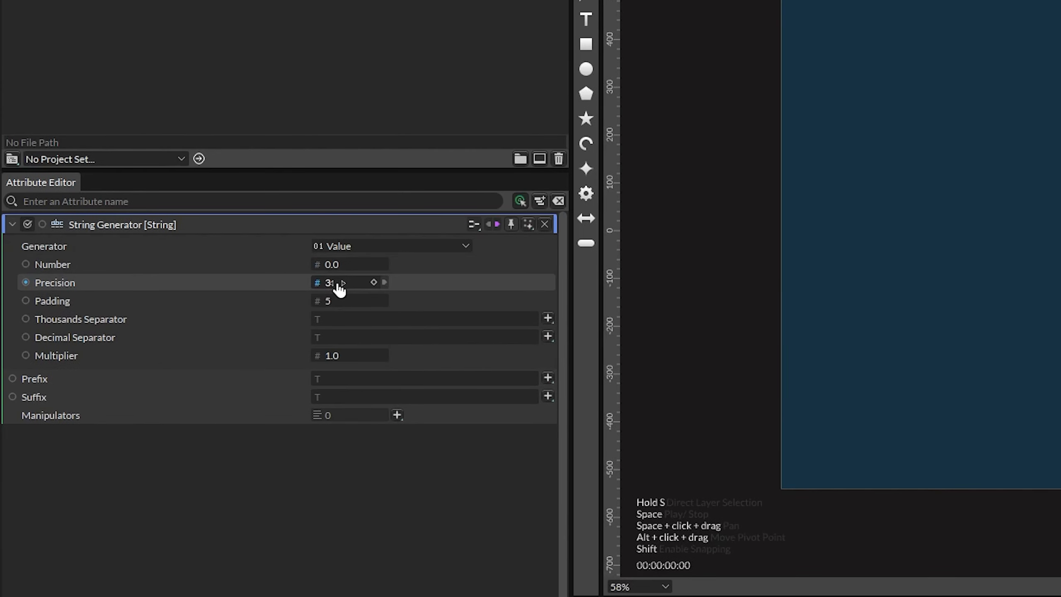
- Set the string generator's Precision to 0 and Padding to 2
click(339, 286)
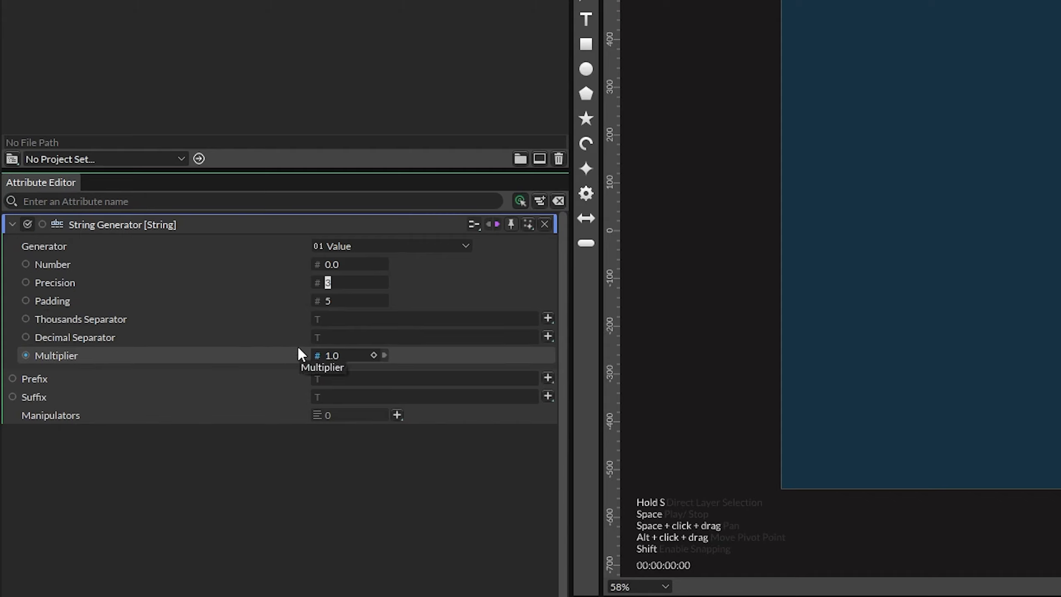
text(0)
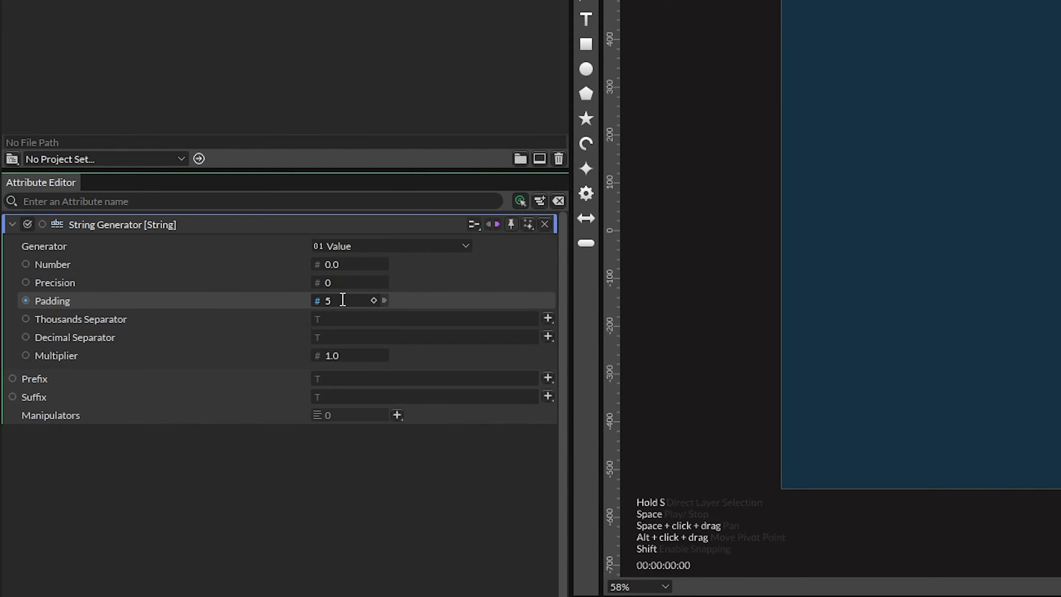
text(2)
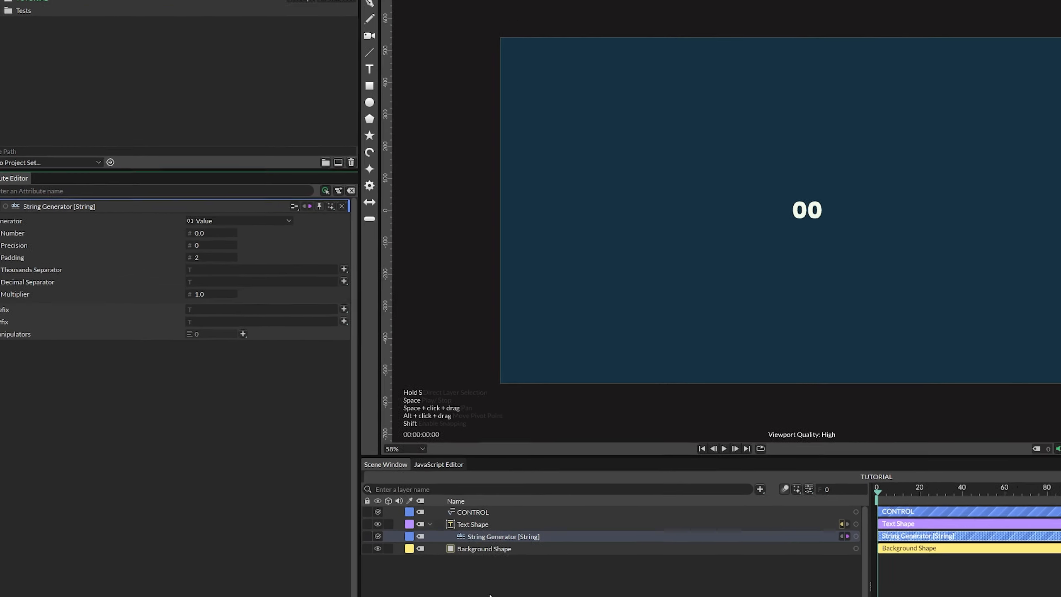
- Connect CONTROL's Font Size value to the text shape's Font Size
click(490, 594)
click(476, 523)
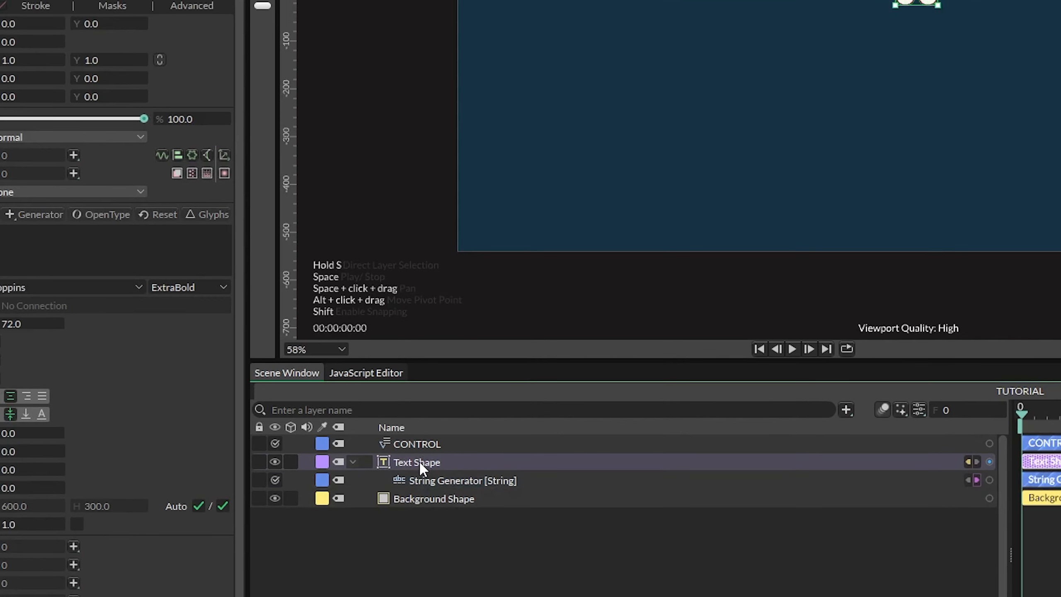
shift+click(409, 442)
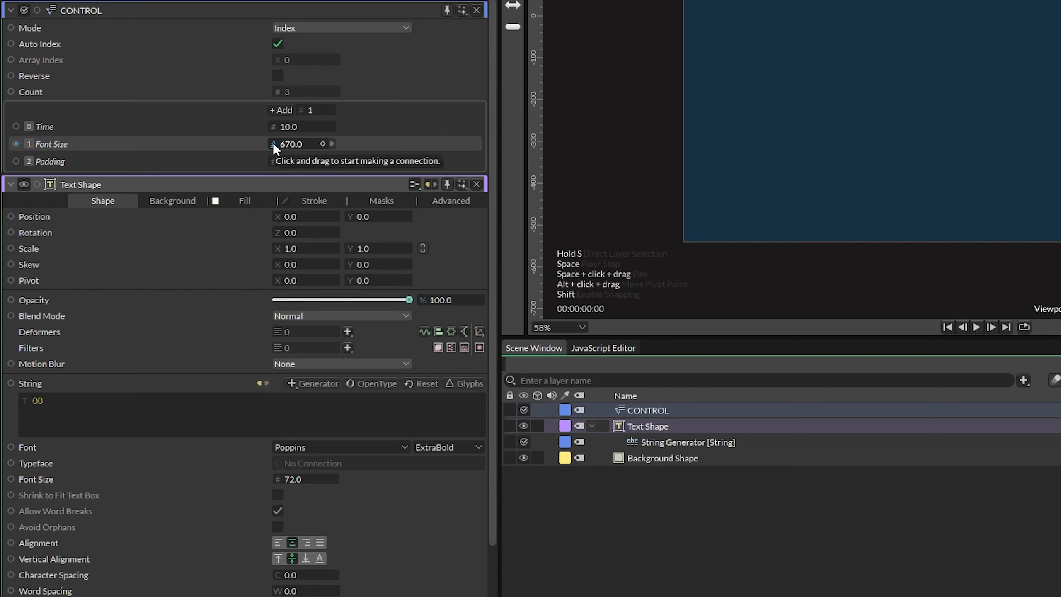
drag(272, 142, 279, 478)
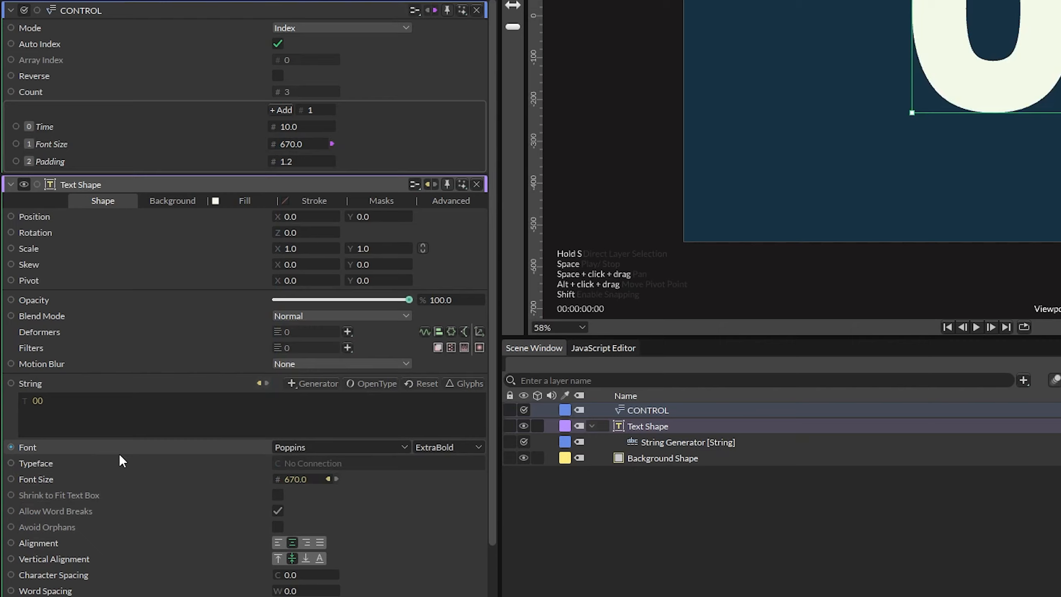
- Create a Duplicator using the text shape as its input shape
click(695, 521)
click(659, 411)
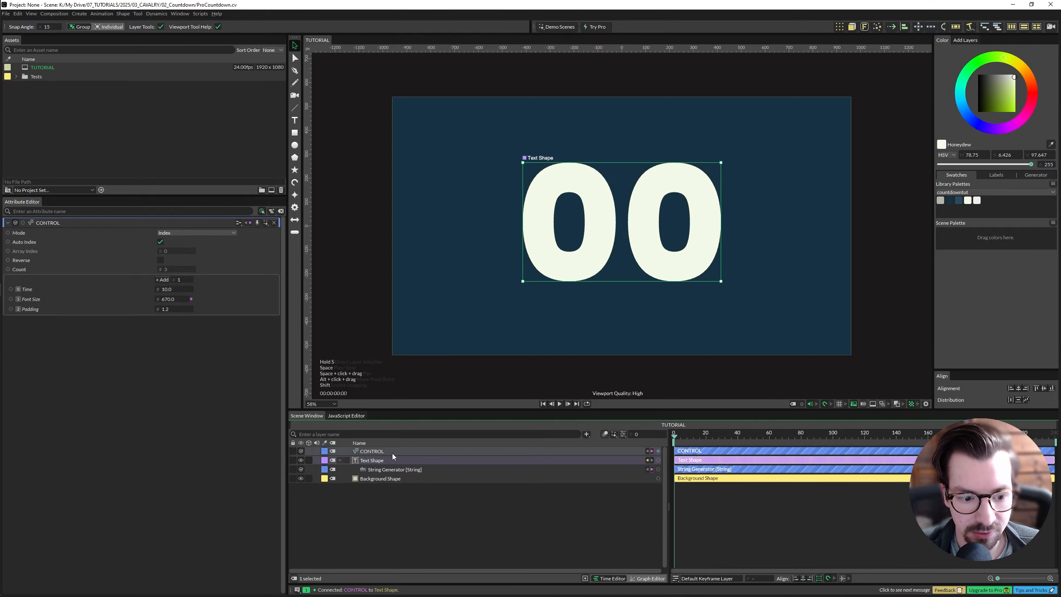
click(392, 456)
click(839, 27)
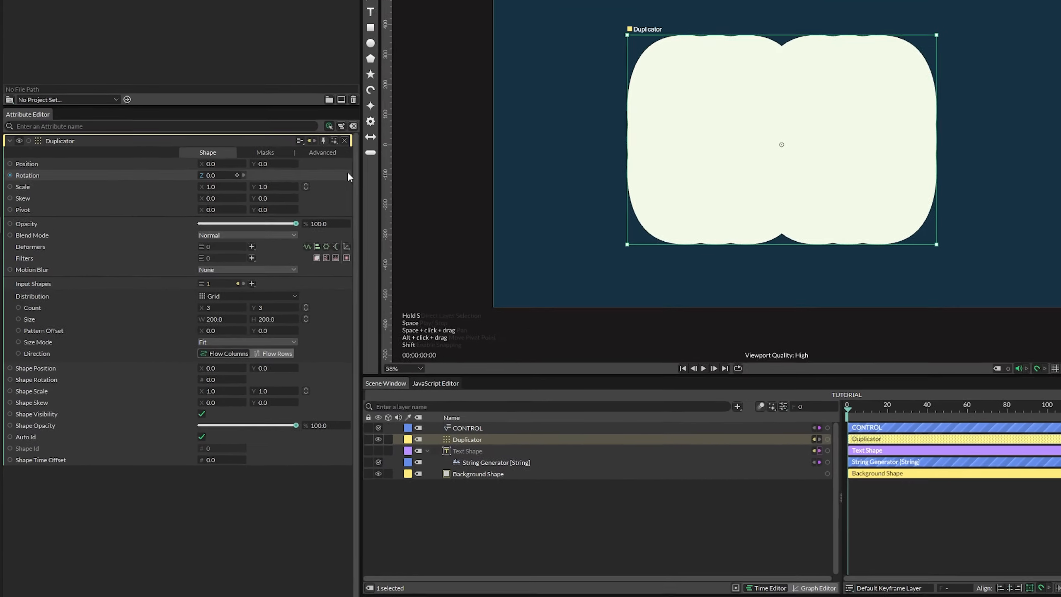
- Connect the Duplicator's Index Context to the string generator's Number
click(330, 152)
ctrl+click(484, 462)
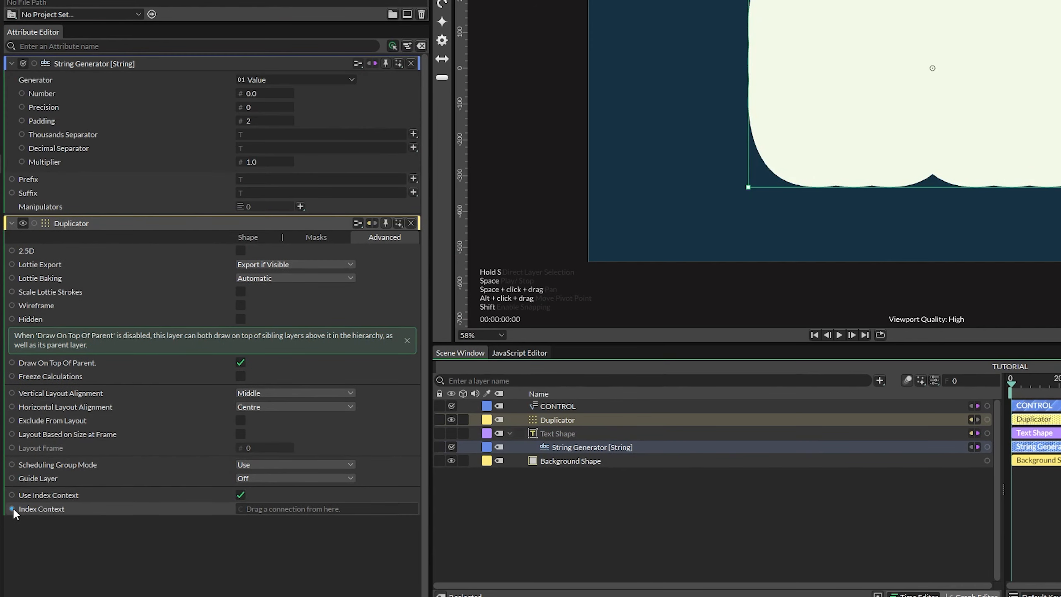
drag(12, 508, 240, 93)
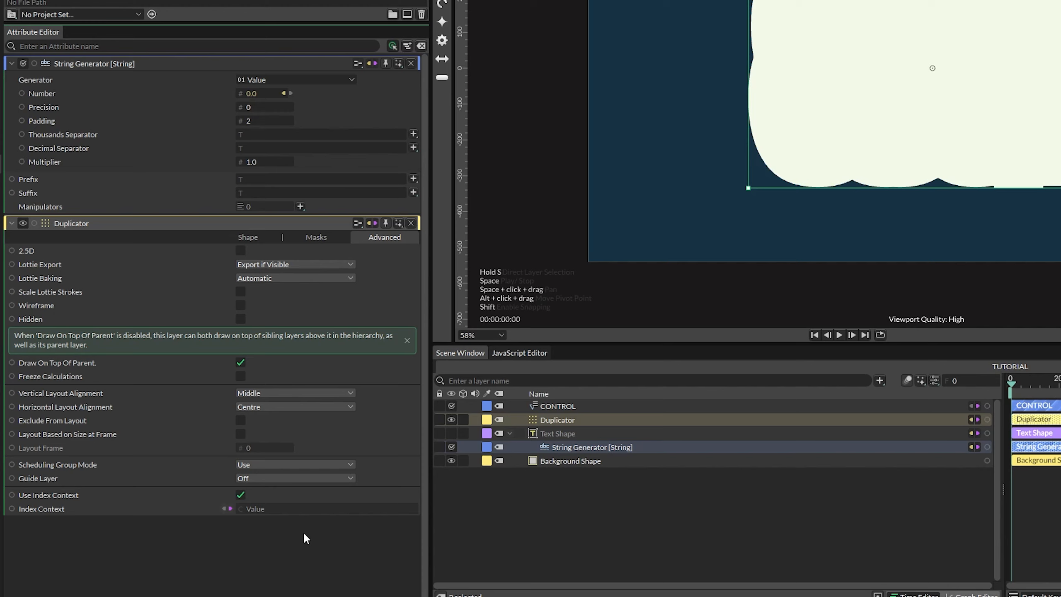
- Set the Duplicator's distribution to Circle
click(535, 506)
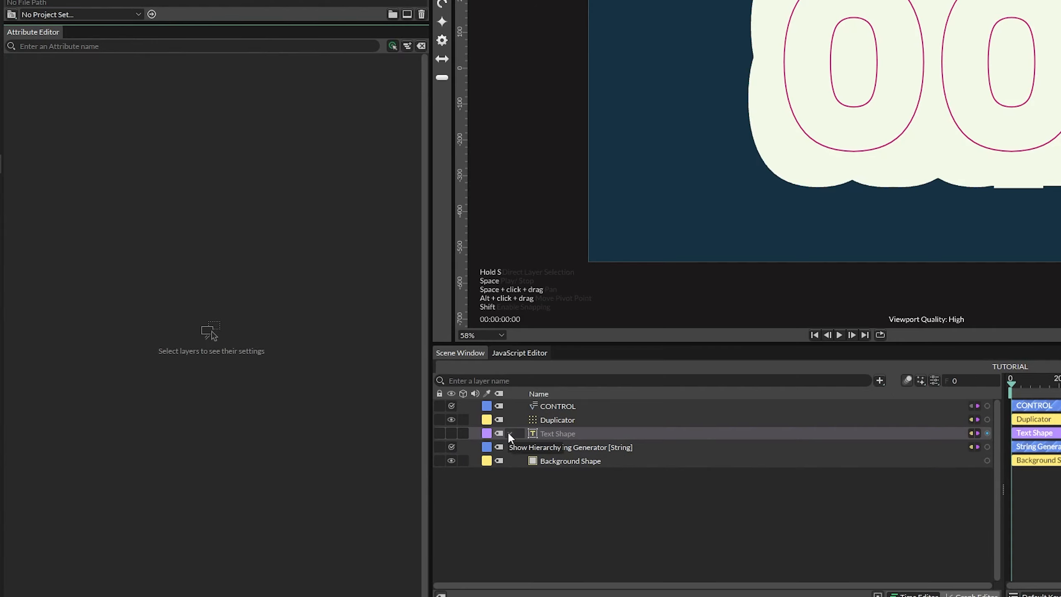
click(509, 434)
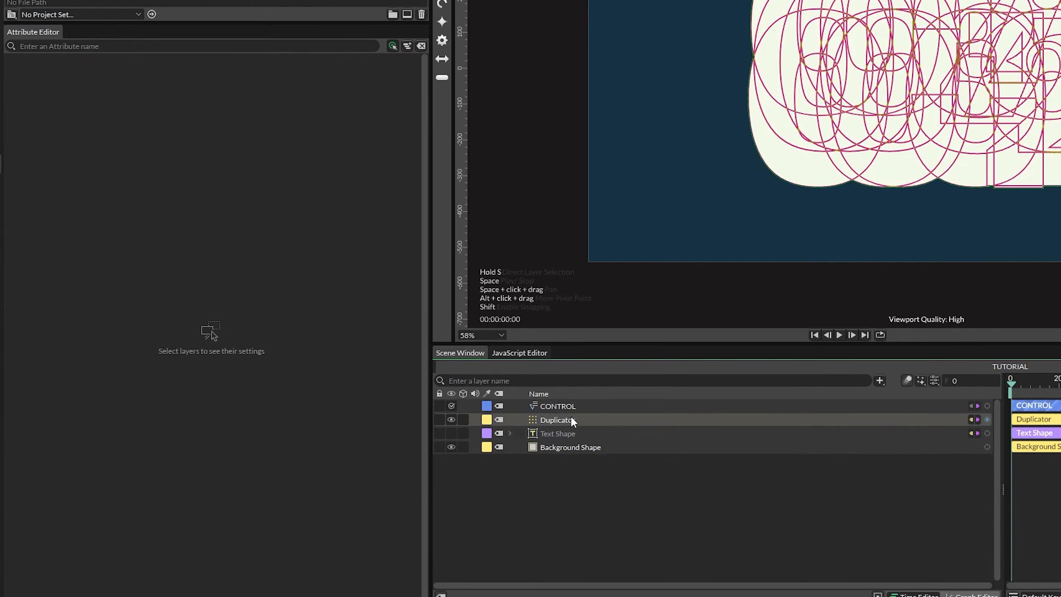
click(570, 420)
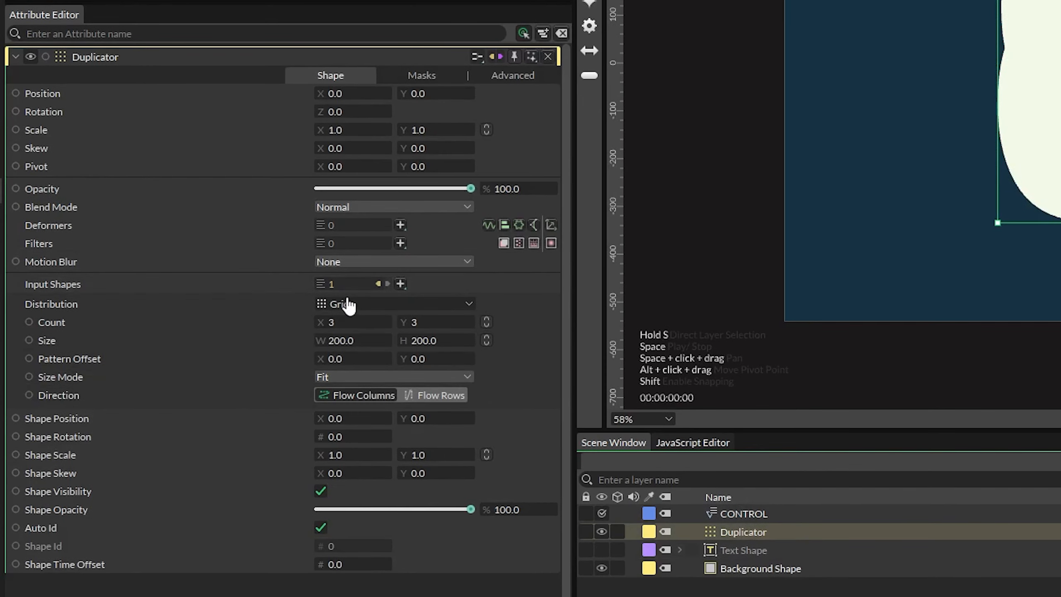
click(263, 247)
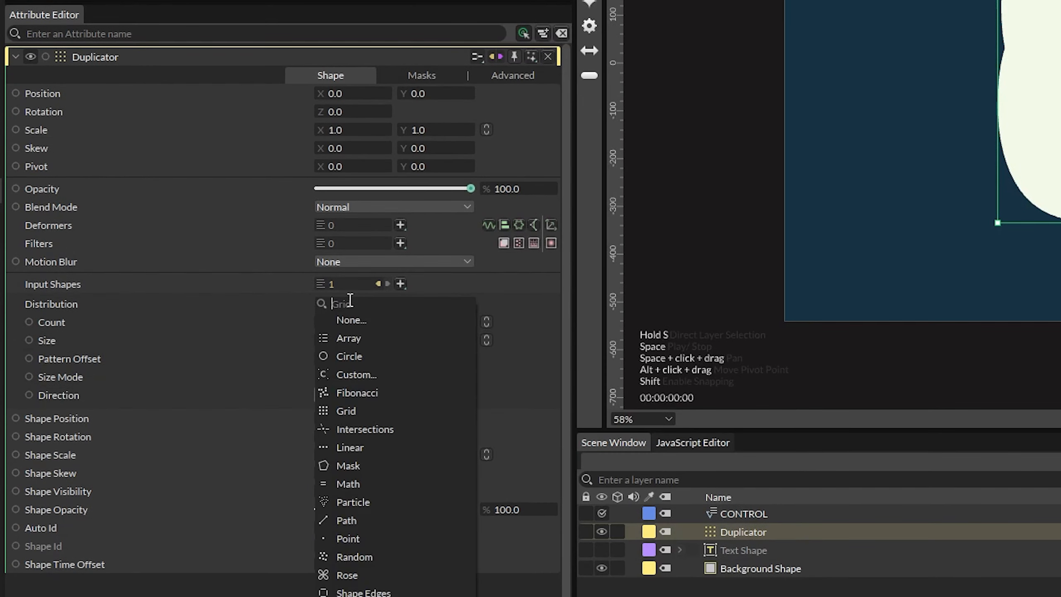
click(371, 354)
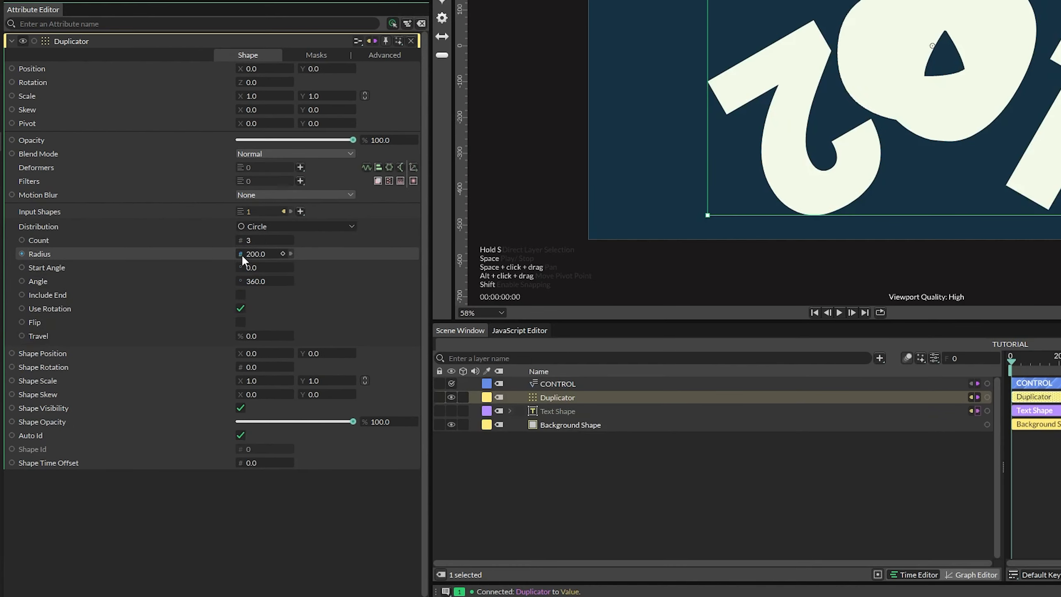
shift+click(579, 383)
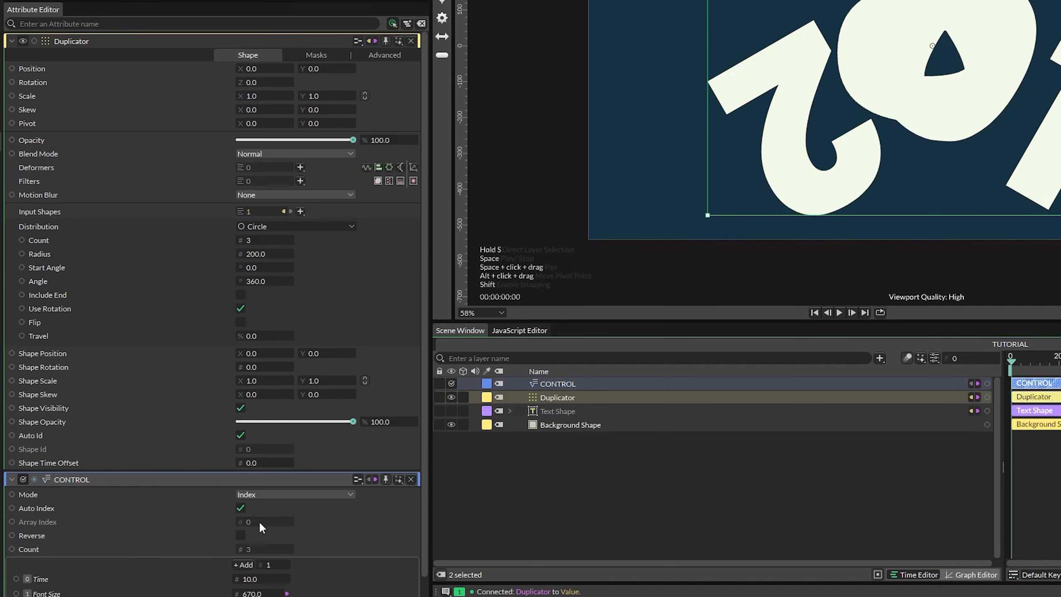
- Connect CONTROL's Count value to the Duplicator's Count
scroll(258, 521, down, 1)
drag(232, 556, 239, 218)
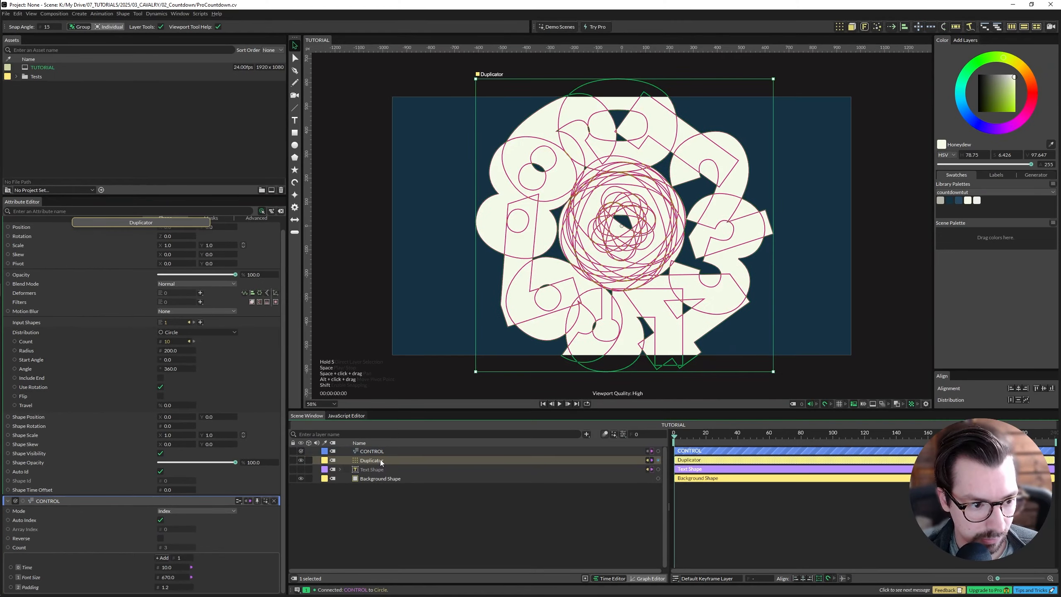
- Add the expression value + 1 to the Duplicator's Count
click(557, 396)
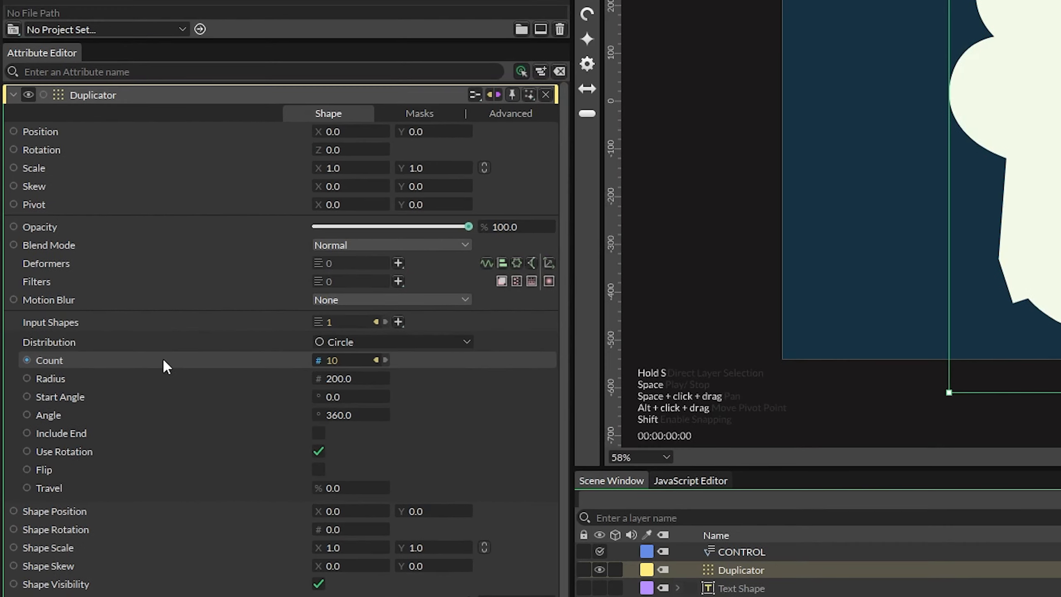
right_click(84, 354)
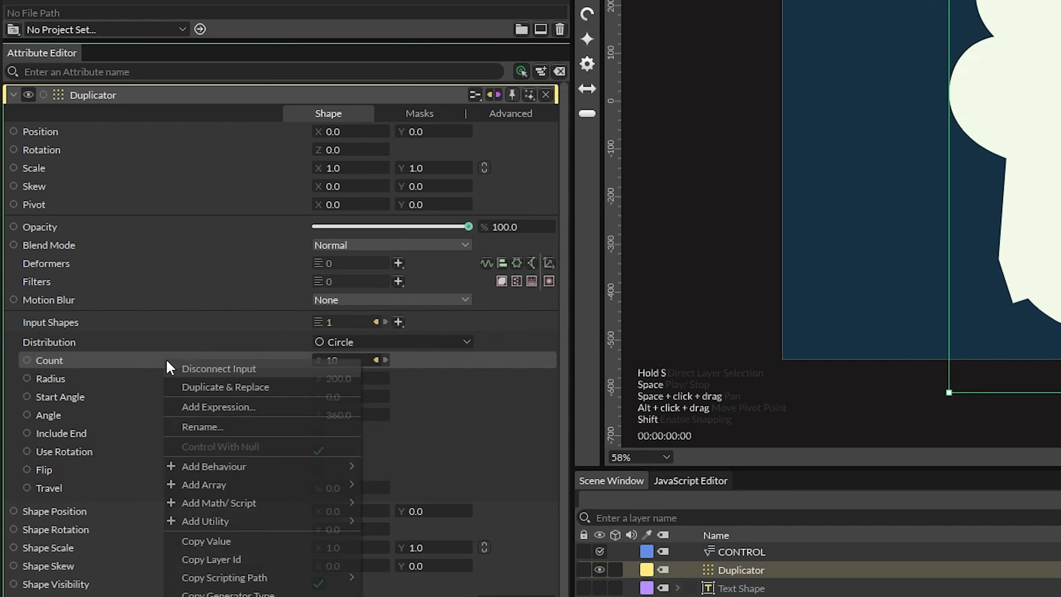
click(224, 406)
text(v)
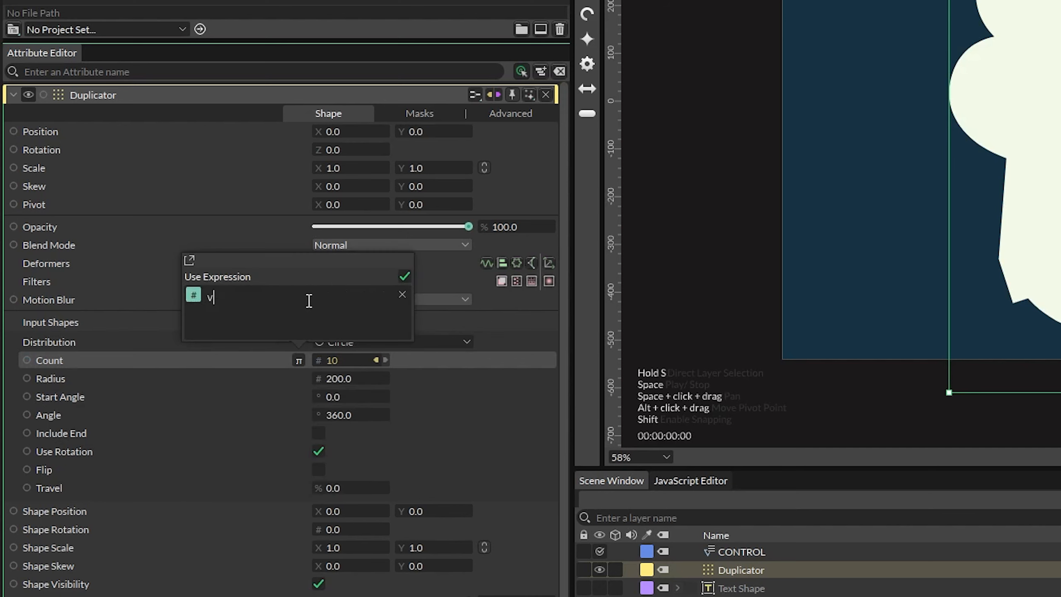
text(al)
key(BackSpace)
text(alue + 1)
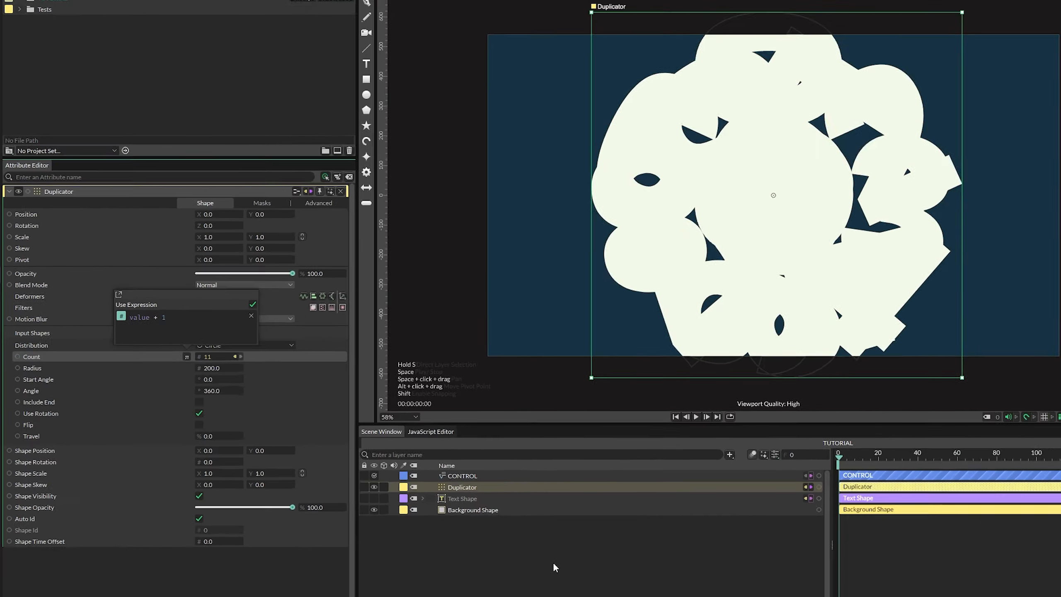
click(433, 498)
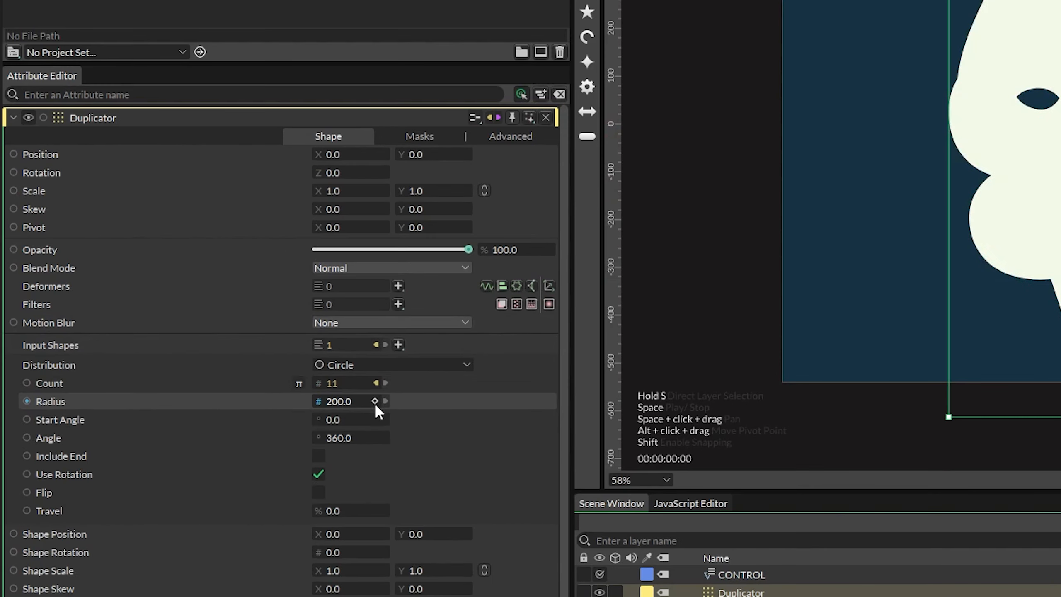
- Connect the Duplicator's Radius to its Pivot X
drag(318, 399, 319, 228)
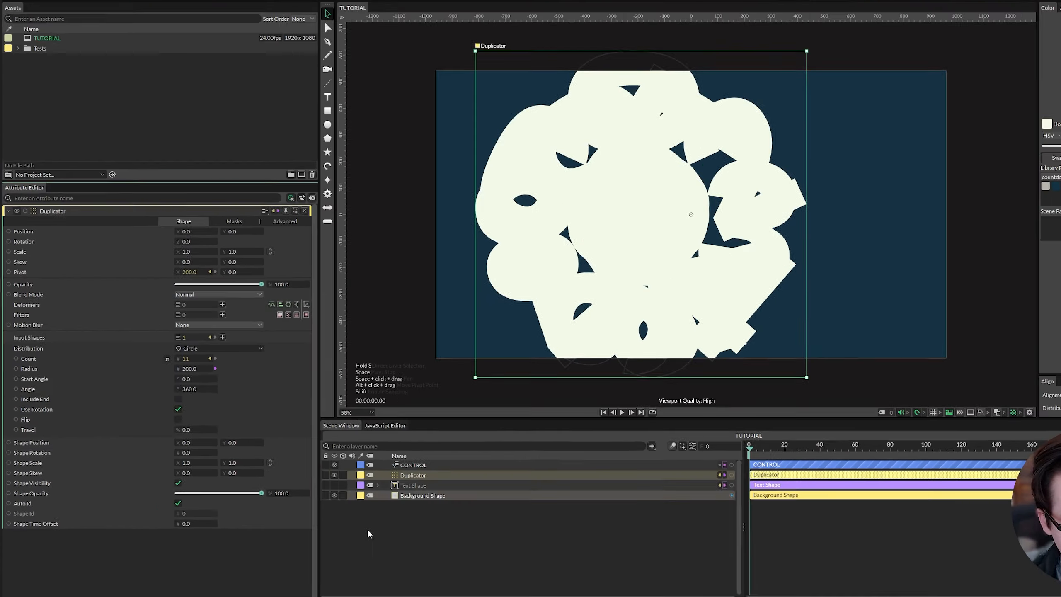
click(367, 528)
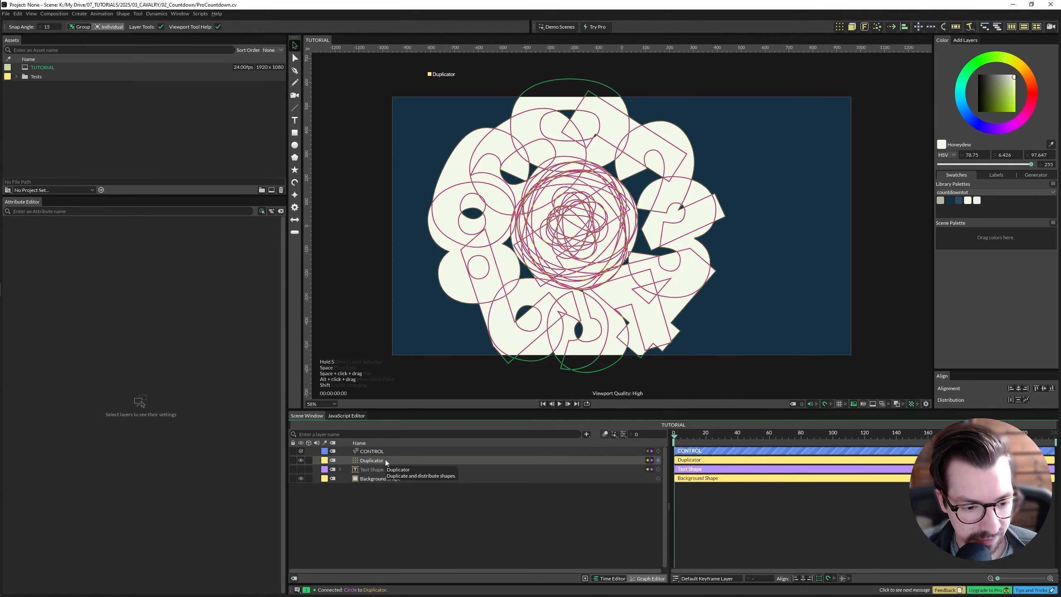
- Add a Jsmath utility to the Duplicator's Radius
click(384, 460)
right_click(29, 365)
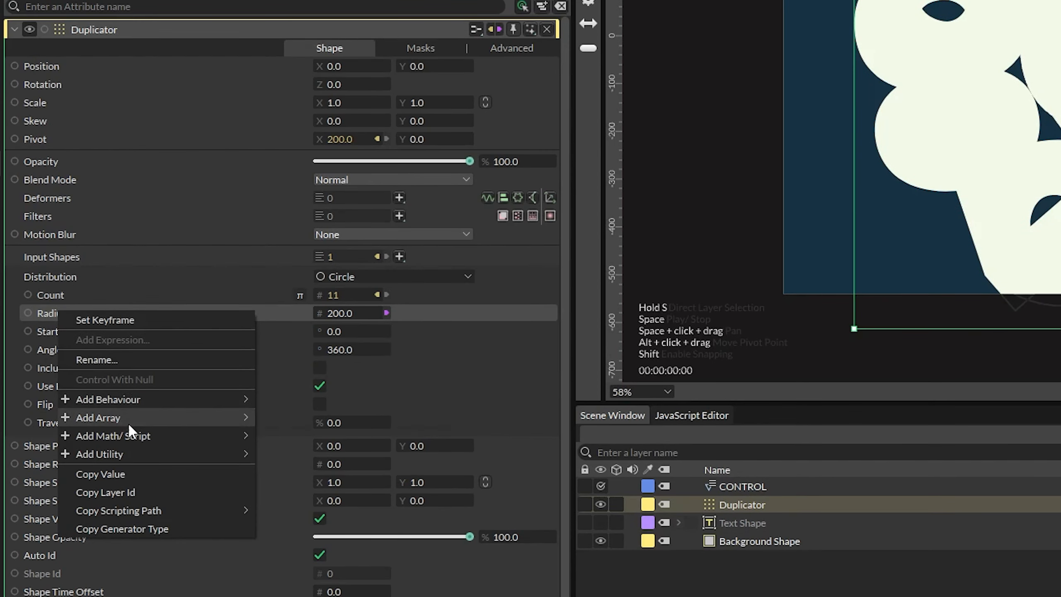
mouse_move(120, 440)
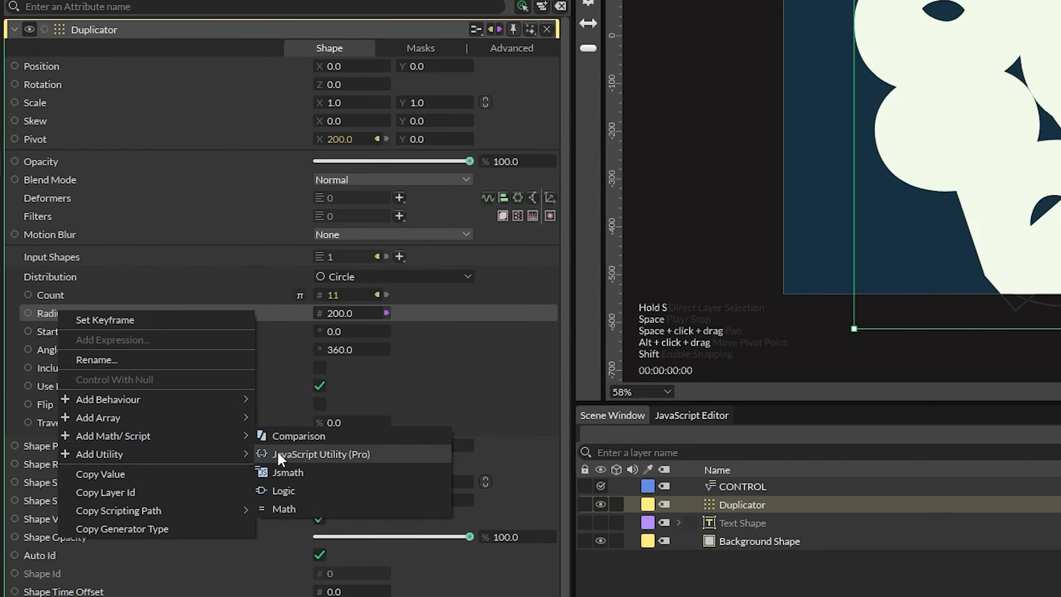
click(283, 474)
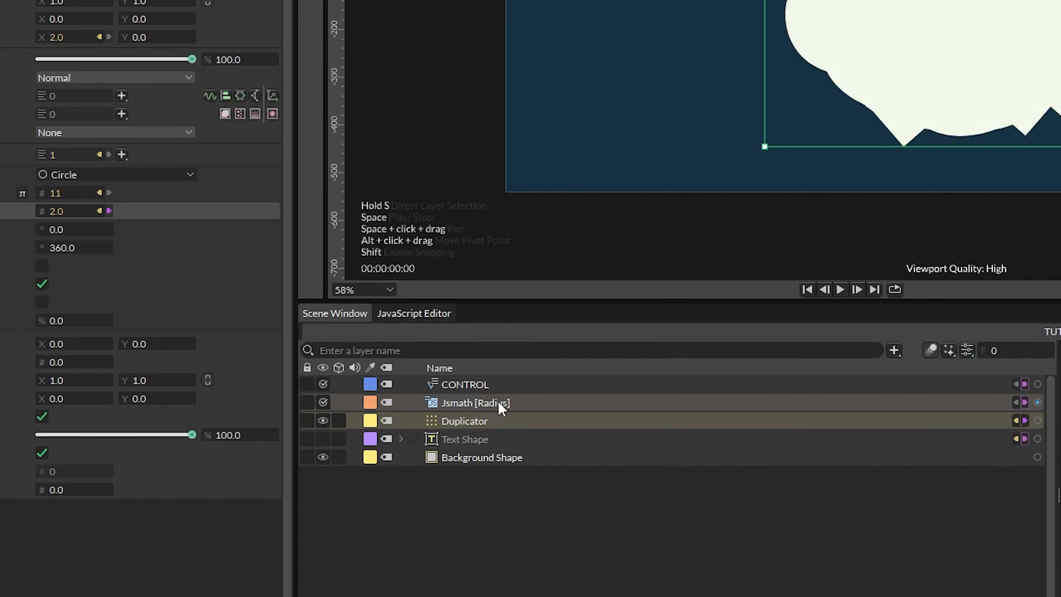
- Rename the Jsmath layer to RadiusMath
click(733, 489)
double_click(499, 401)
text(RadiusMath)
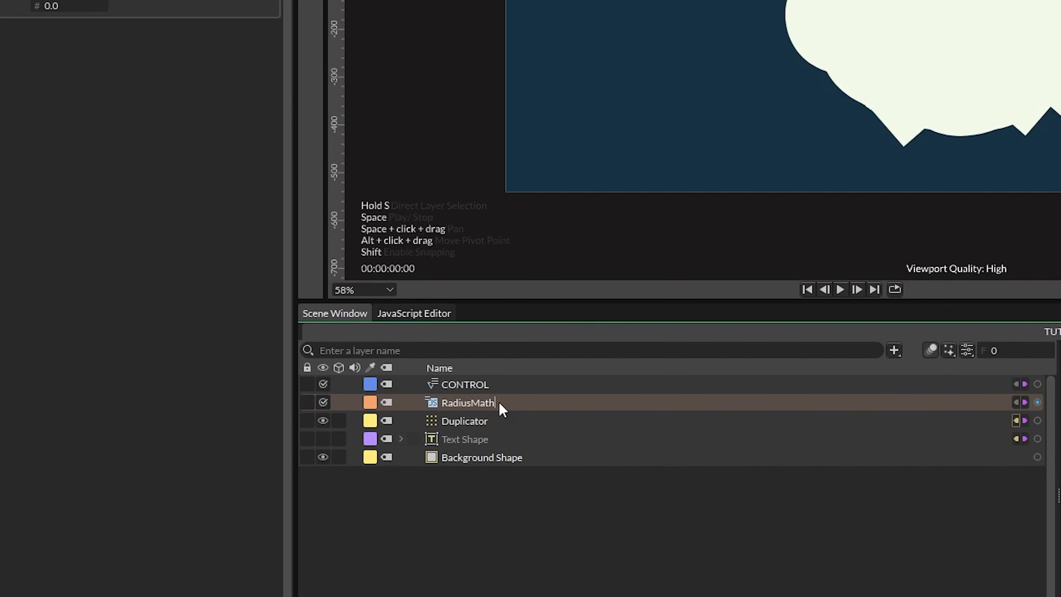
- Group RadiusMath into a folder named Math and move the folder to the bottom of the layer list
key(ctrl+g)
double_click(498, 400)
text(Math)
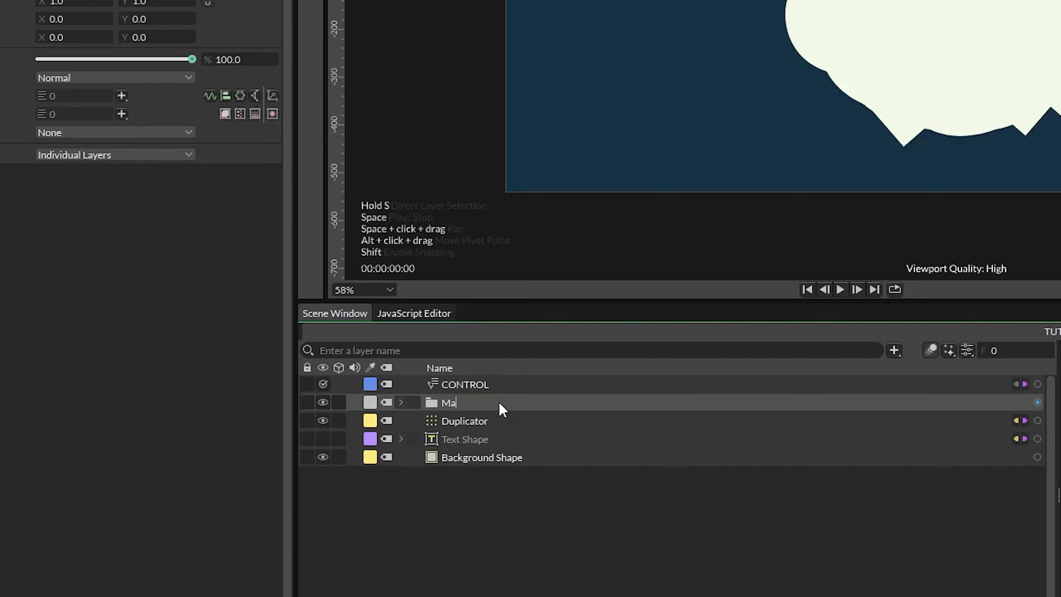
key(Return)
click(400, 402)
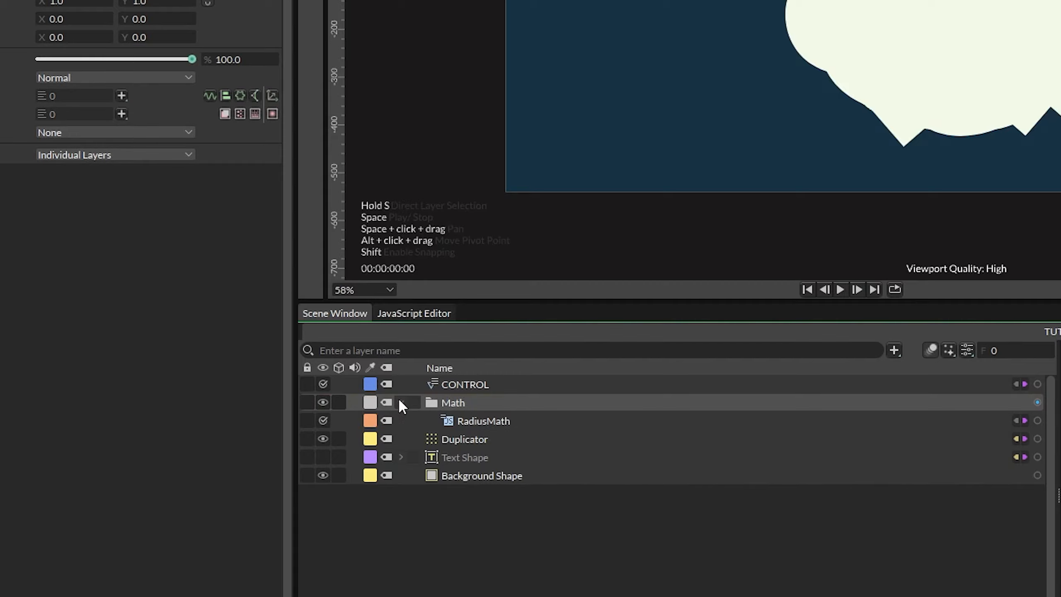
drag(401, 402, 543, 481)
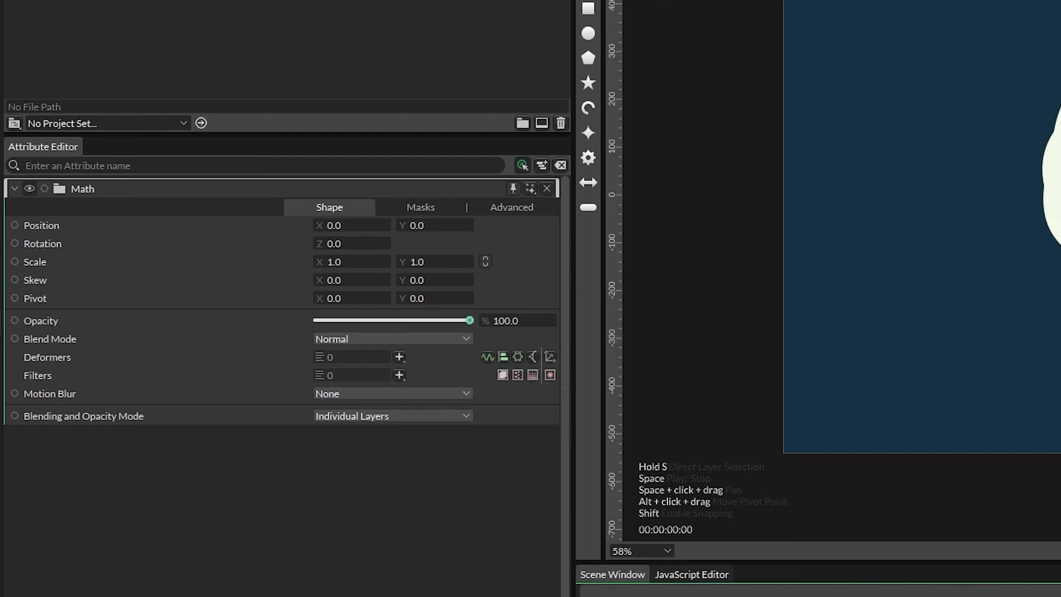
- Add two more Number inputs to RadiusMath
click(485, 476)
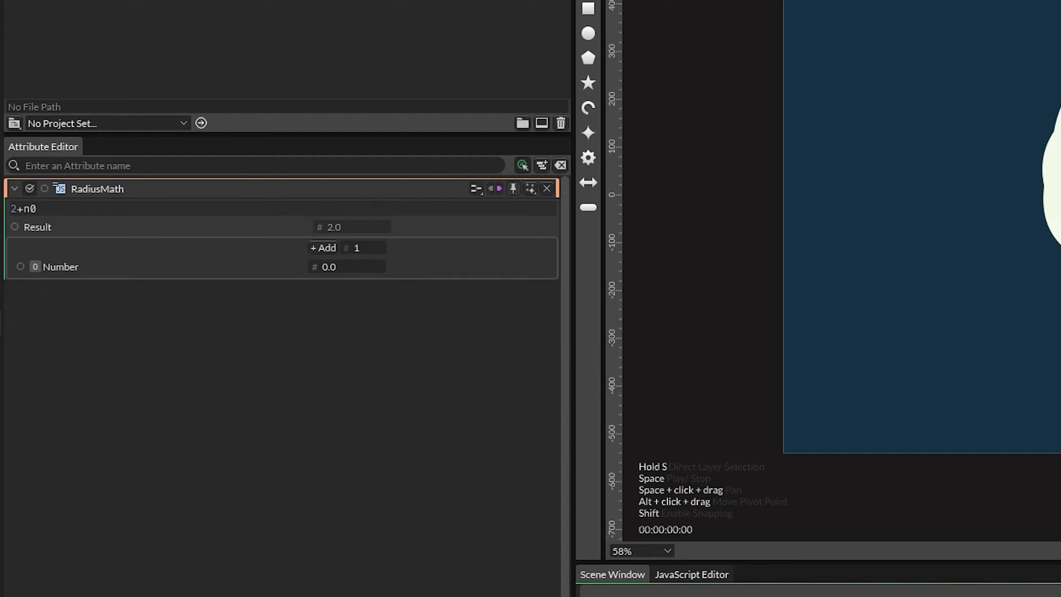
click(319, 250)
click(318, 251)
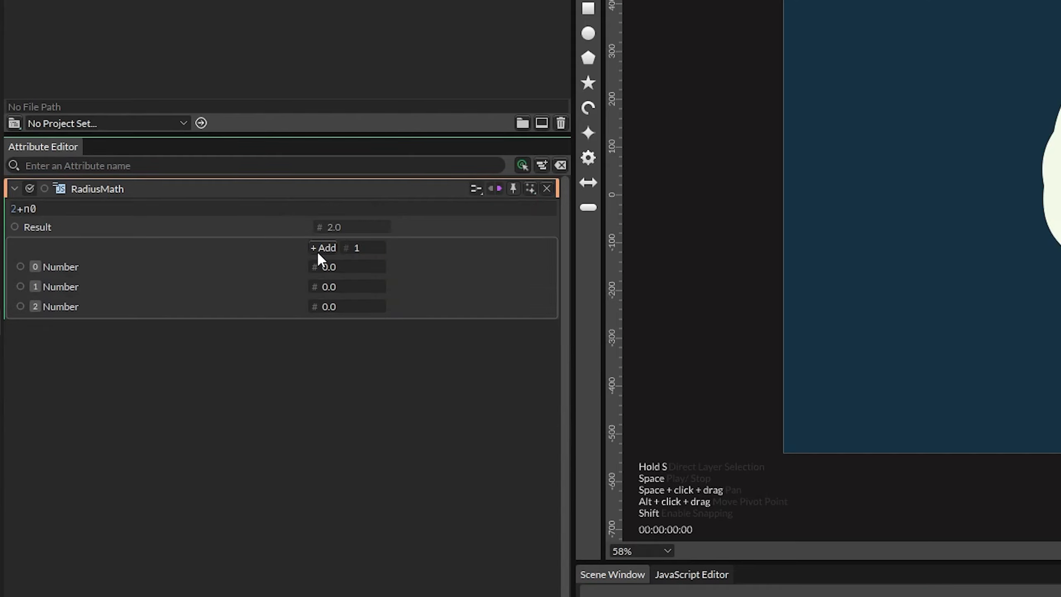
- Rename RadiusMath's first Number input to Padding
right_click(67, 267)
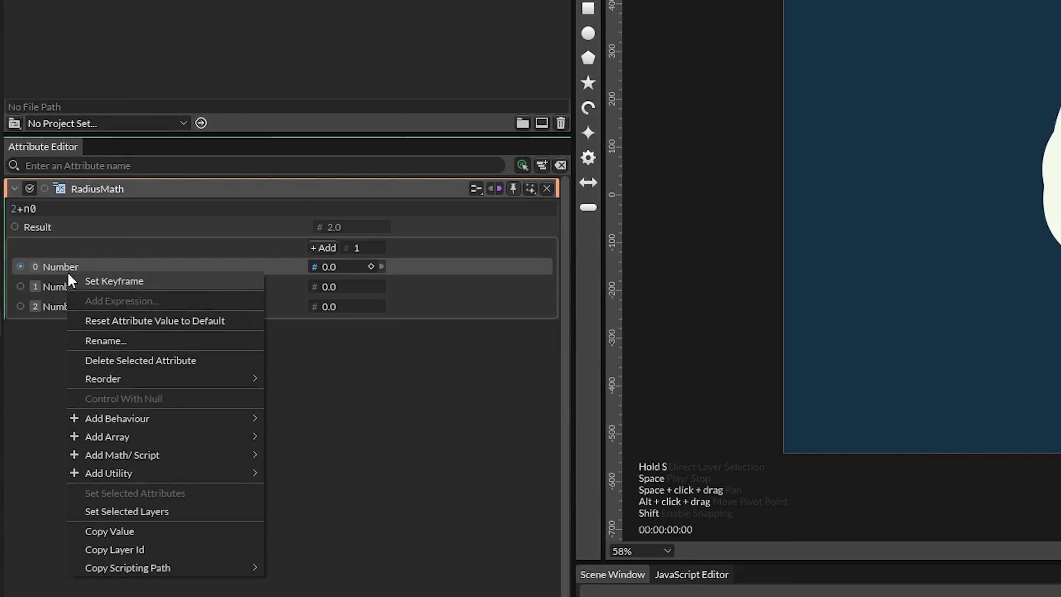
click(143, 340)
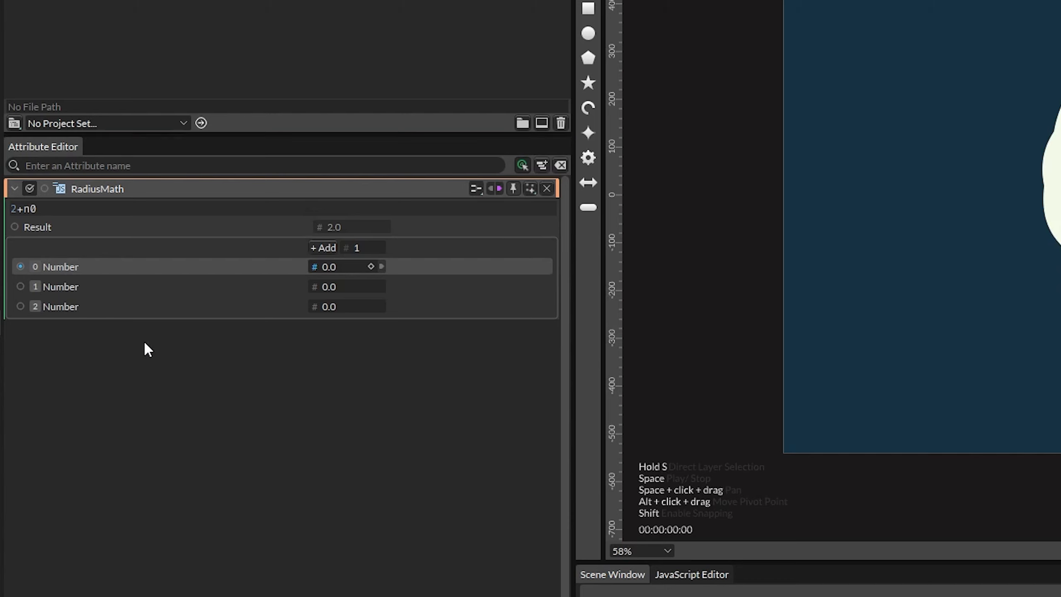
text(Padding)
key(Return)
- Rename RadiusMath's second Number input to FontSize
click(54, 287)
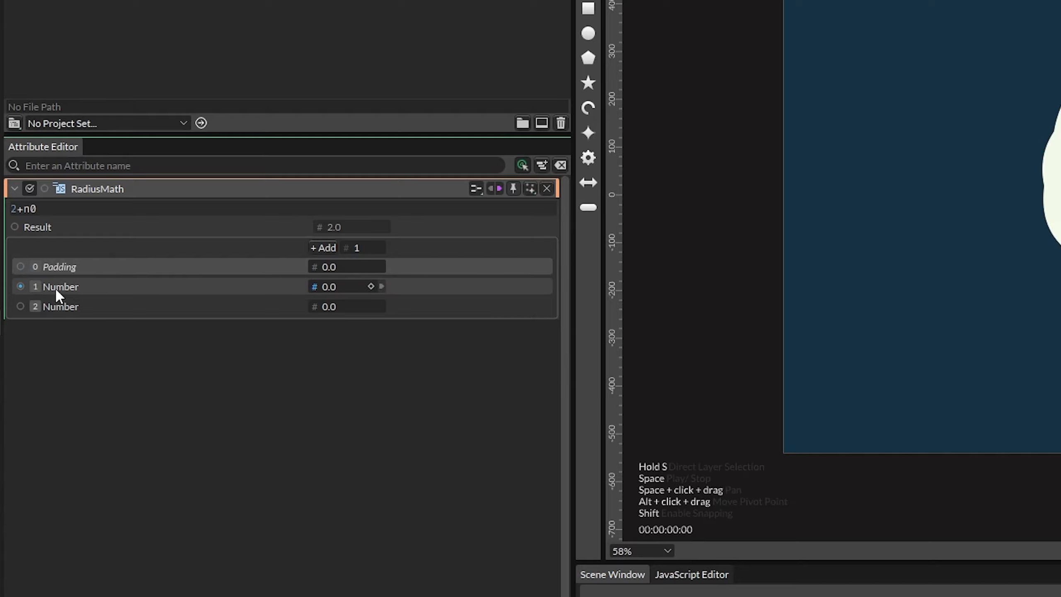
right_click(54, 287)
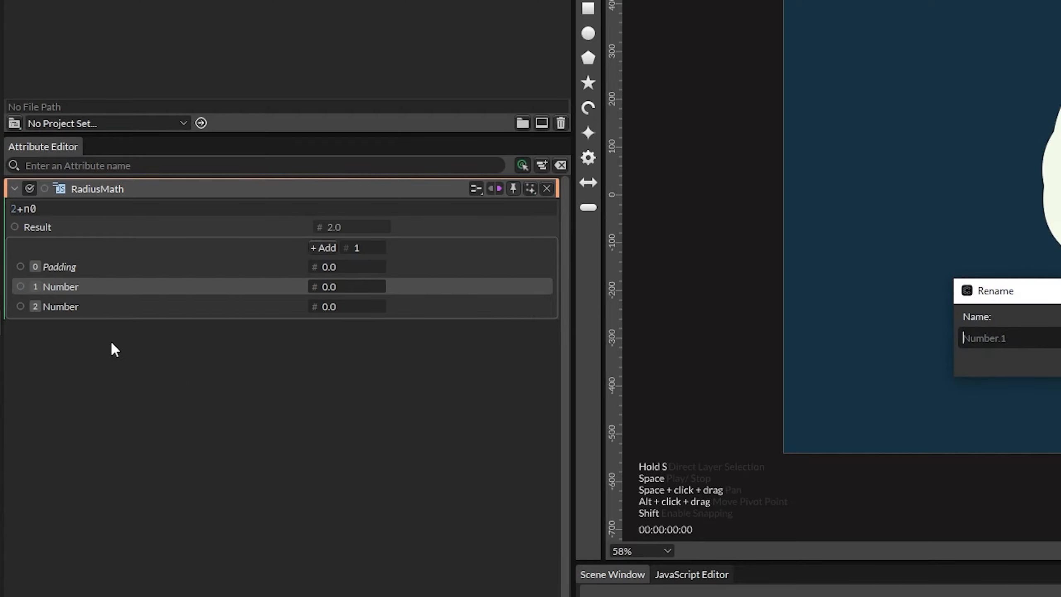
text(ze)
key(Return)
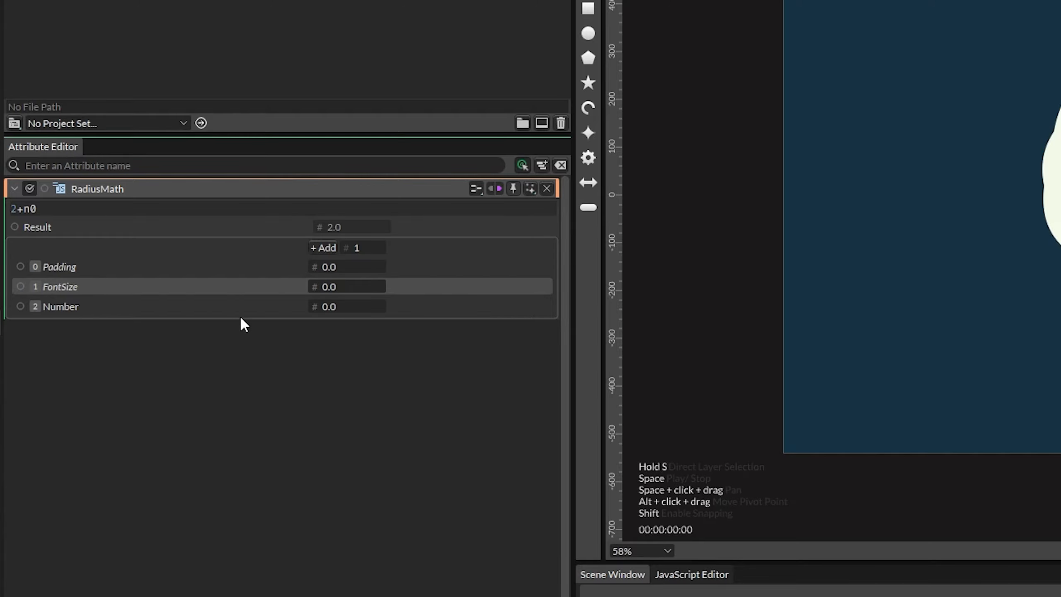
- Rename RadiusMath's third Number input to Count
right_click(79, 310)
click(132, 360)
text(Count)
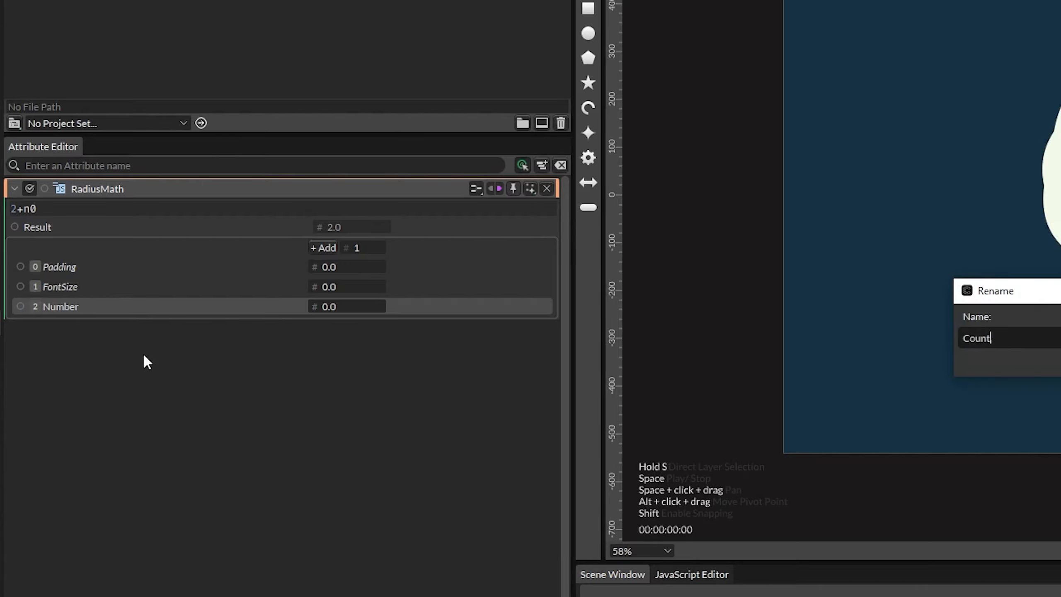
key(Return)
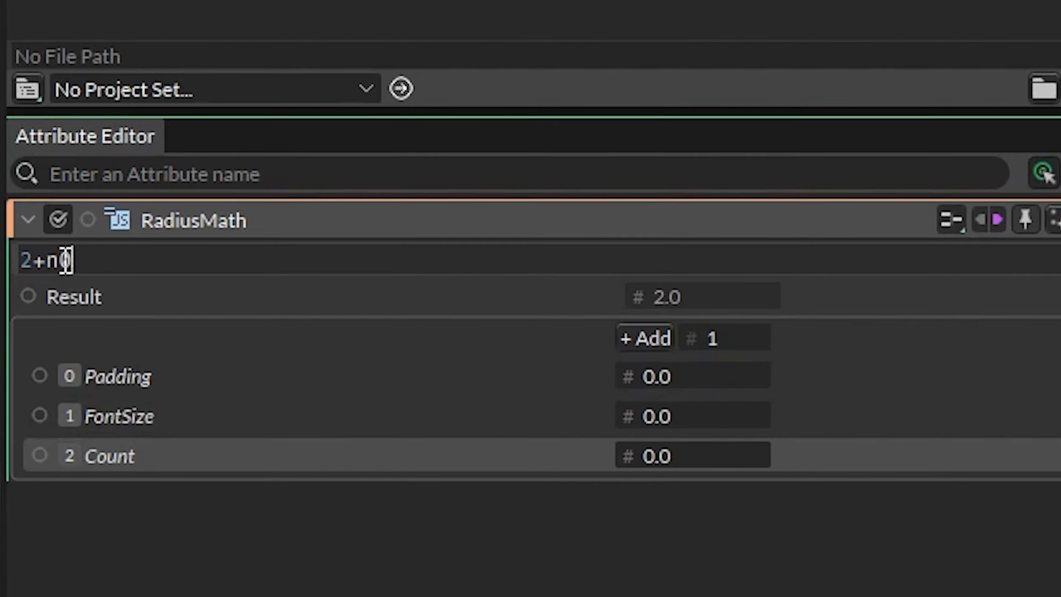
- Replace RadiusMath's expression with (n0 * n1 * n2)/(2 * Math.PI)
drag(66, 260, 9, 257)
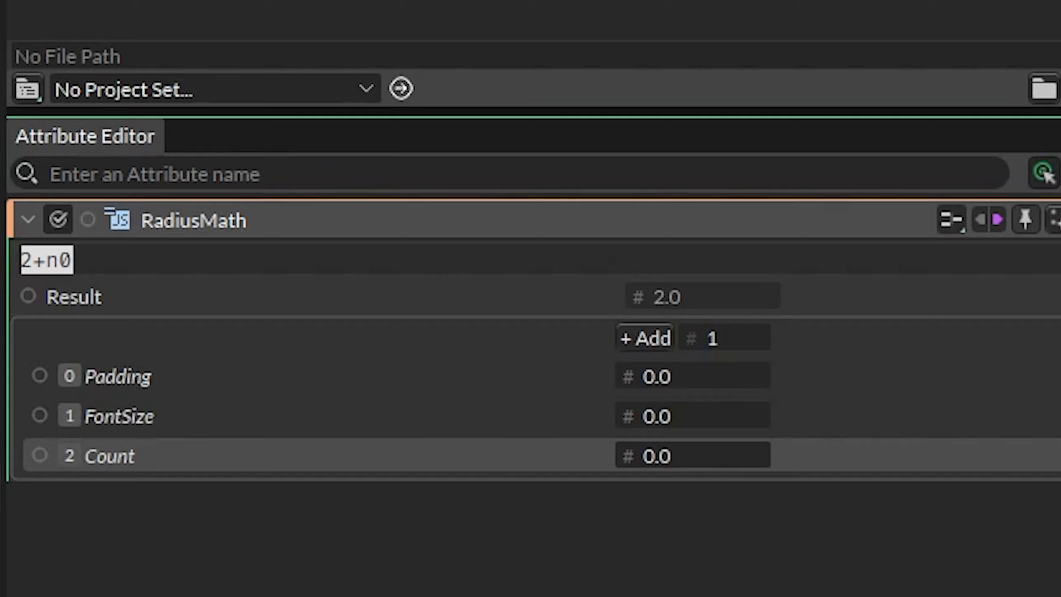
text(9)
key(BackSpace)
text(()
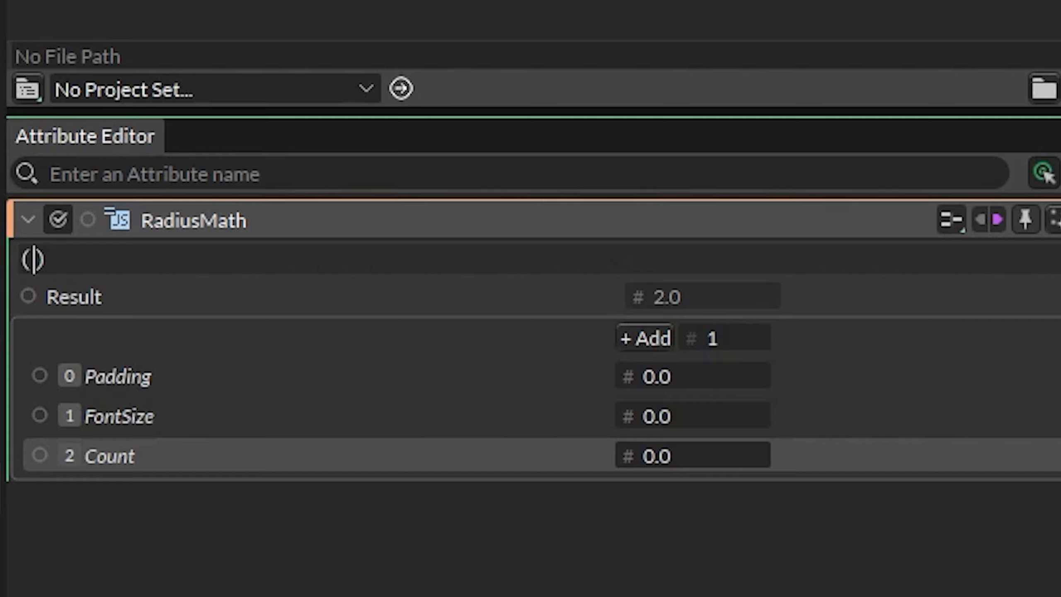
text(N)
key(BackSpace)
text(n0)
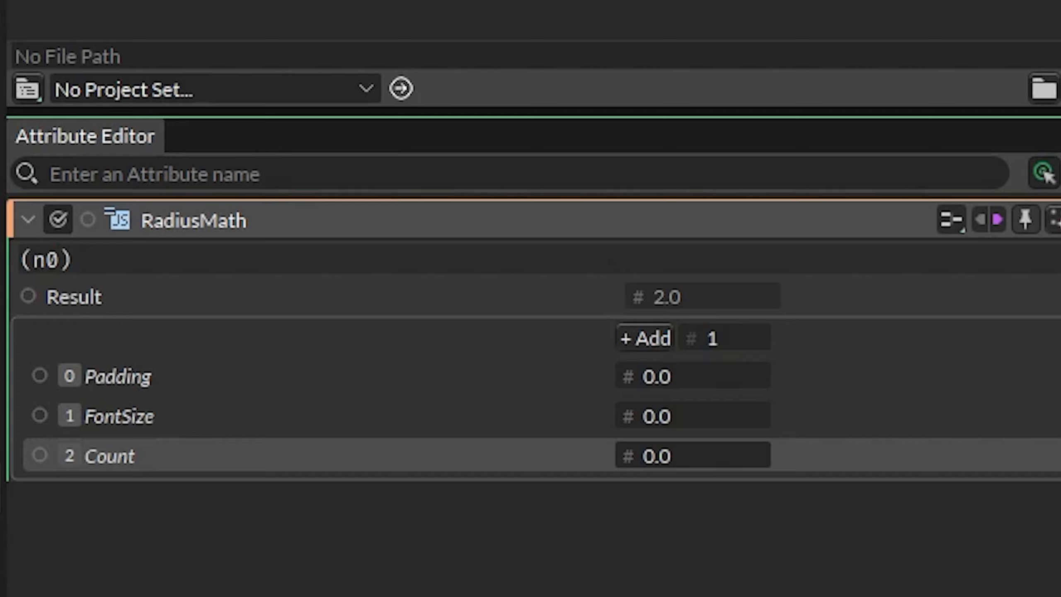
text( * n1 * n2)
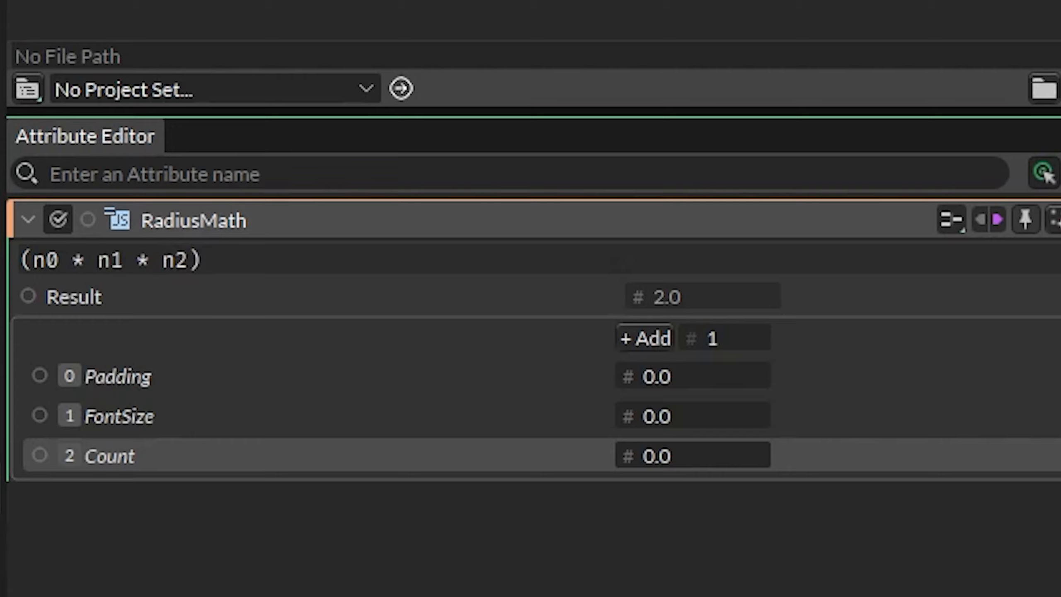
key(BackSpace)
text(/)
text(()
text(2 * Math)
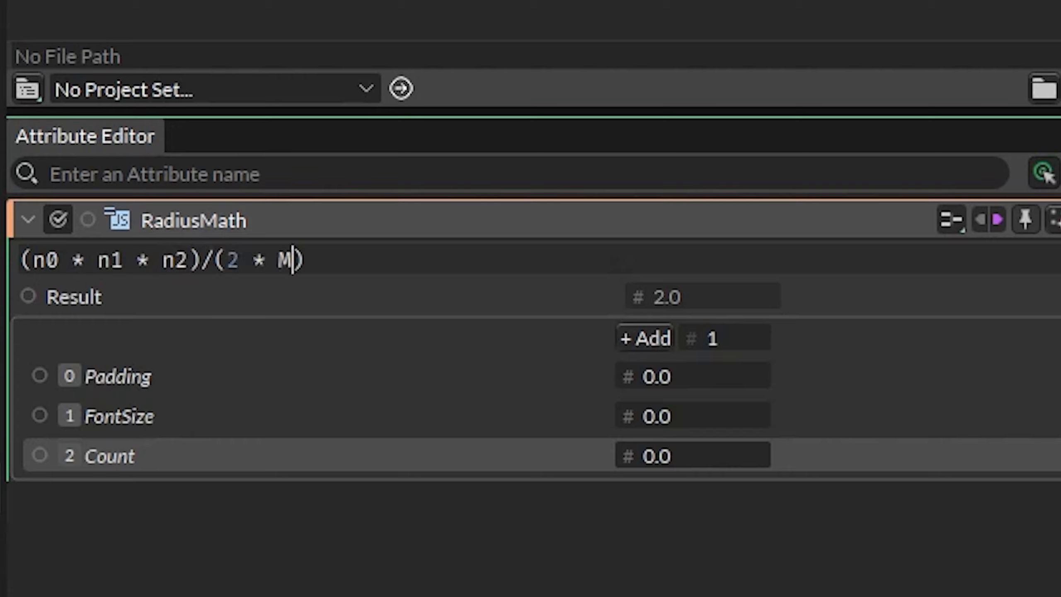
text(.PI)
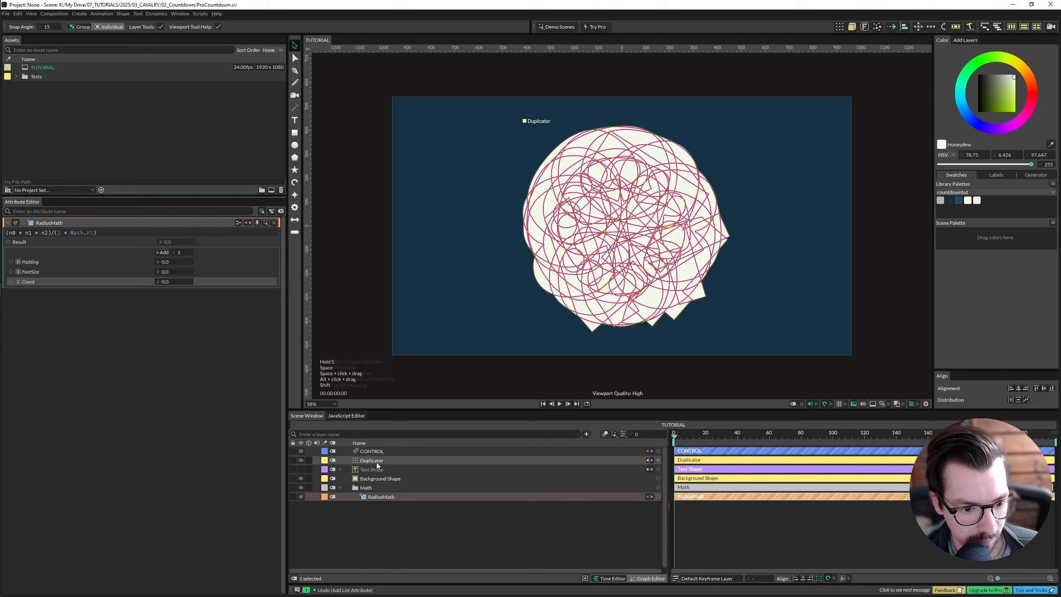
- Connect the Duplicator's Count to RadiusMath's Count input
click(380, 459)
ctrl+click(381, 498)
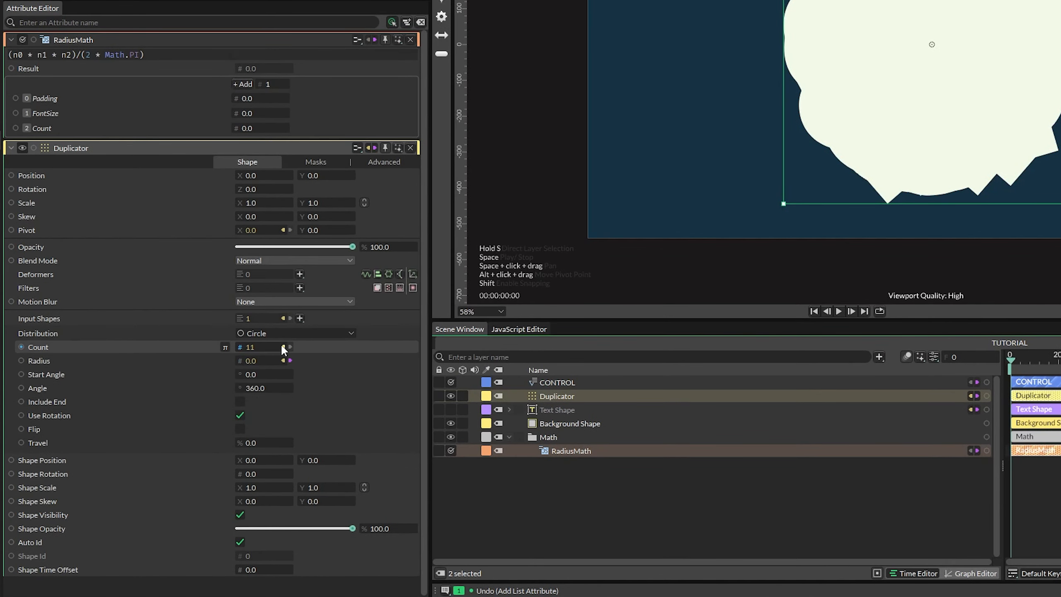
drag(244, 347, 235, 128)
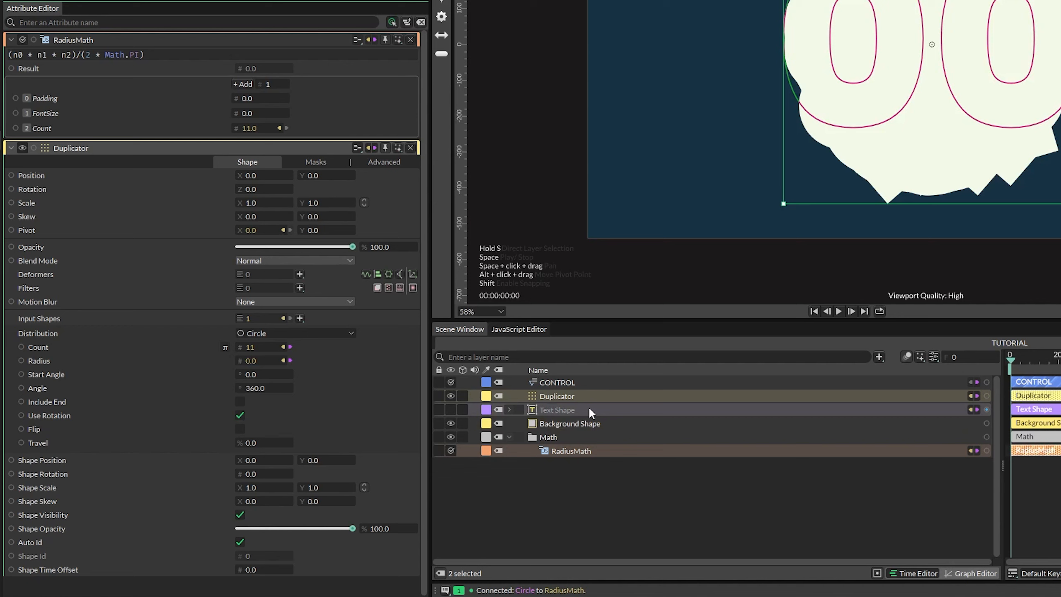
- Connect the text shape's Font Size to RadiusMath's FontSize input
click(566, 409)
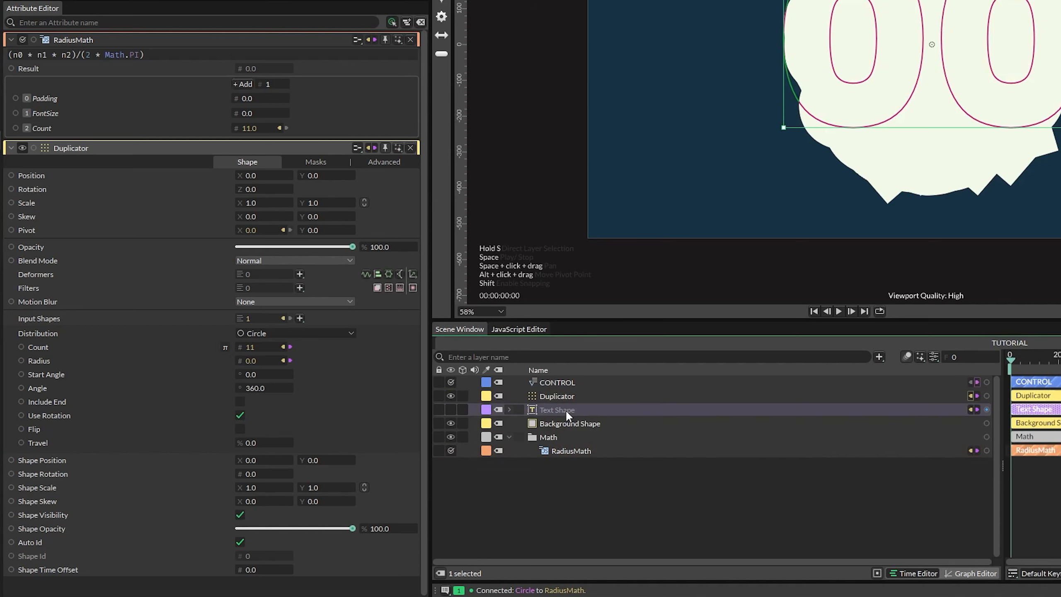
ctrl+click(567, 450)
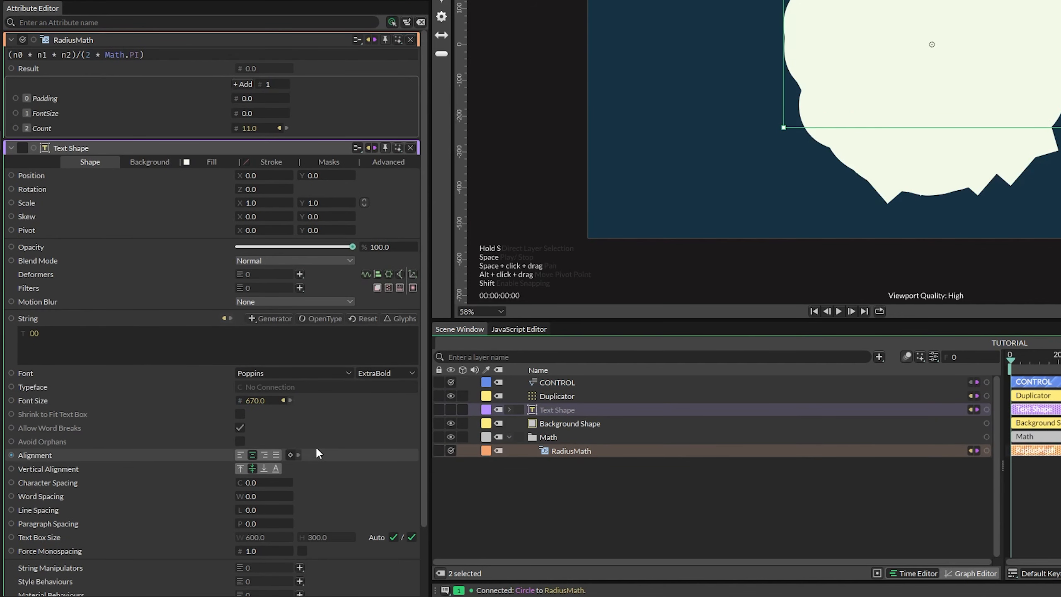
drag(239, 400, 236, 113)
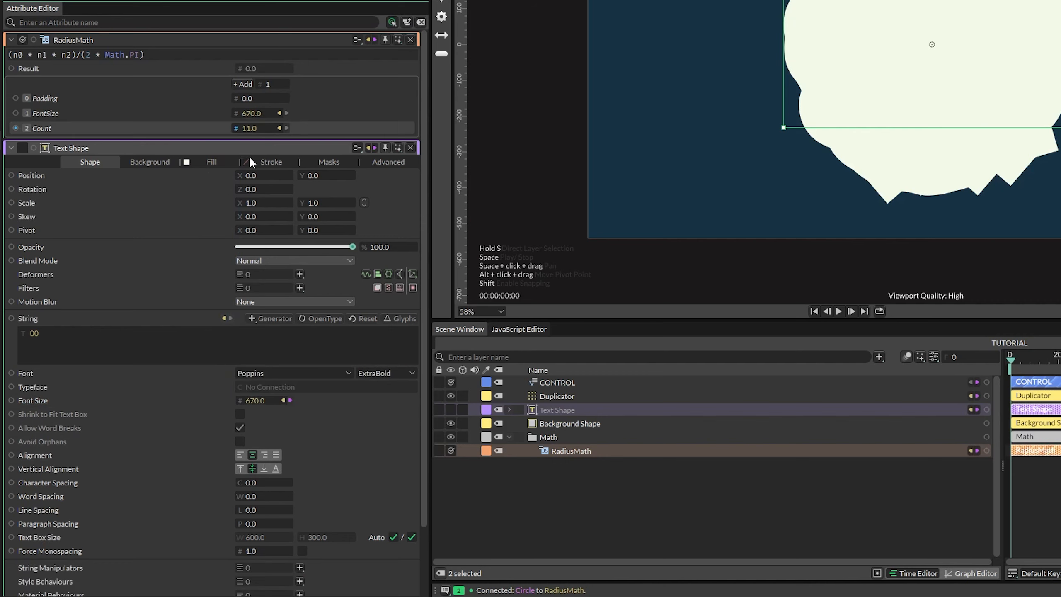
- Connect CONTROL's Padding value to RadiusMath's Padding input
click(549, 380)
ctrl+click(566, 449)
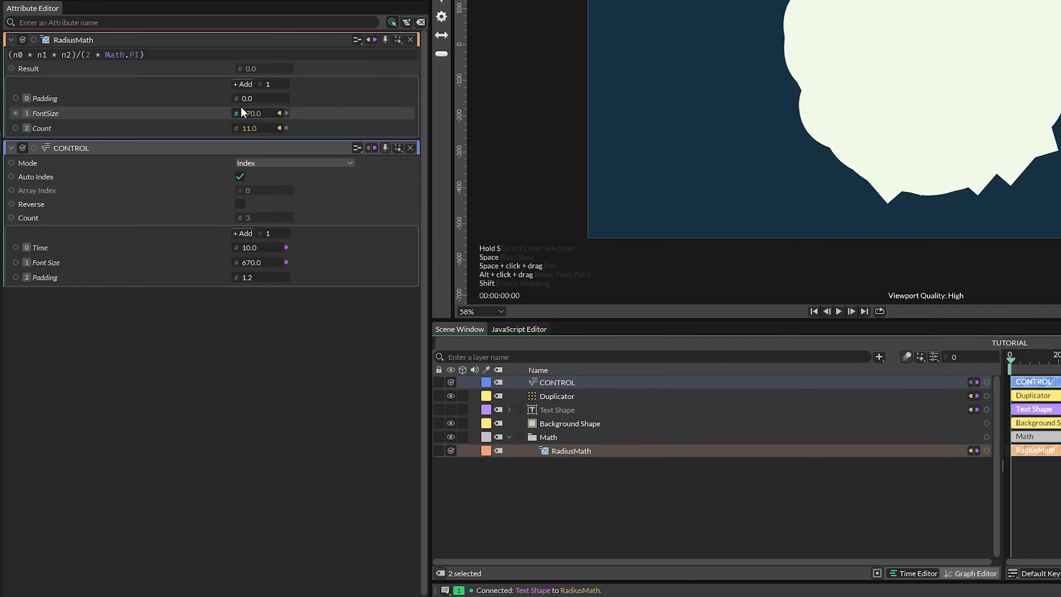
drag(235, 278, 237, 96)
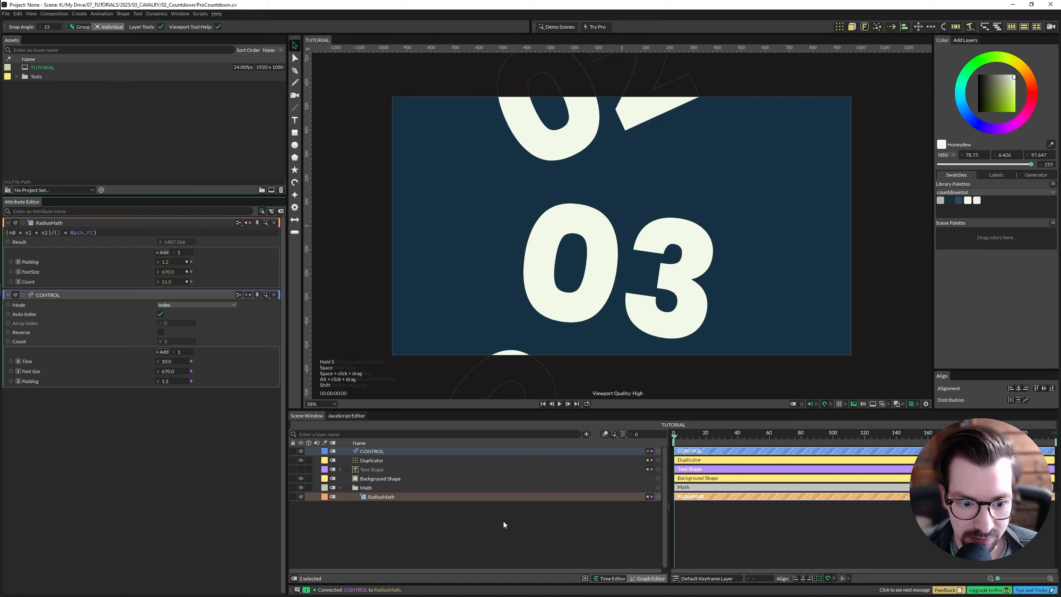
- Open the composition settings as a floating panel and link the Playback Range end to the Frame Range end
click(488, 526)
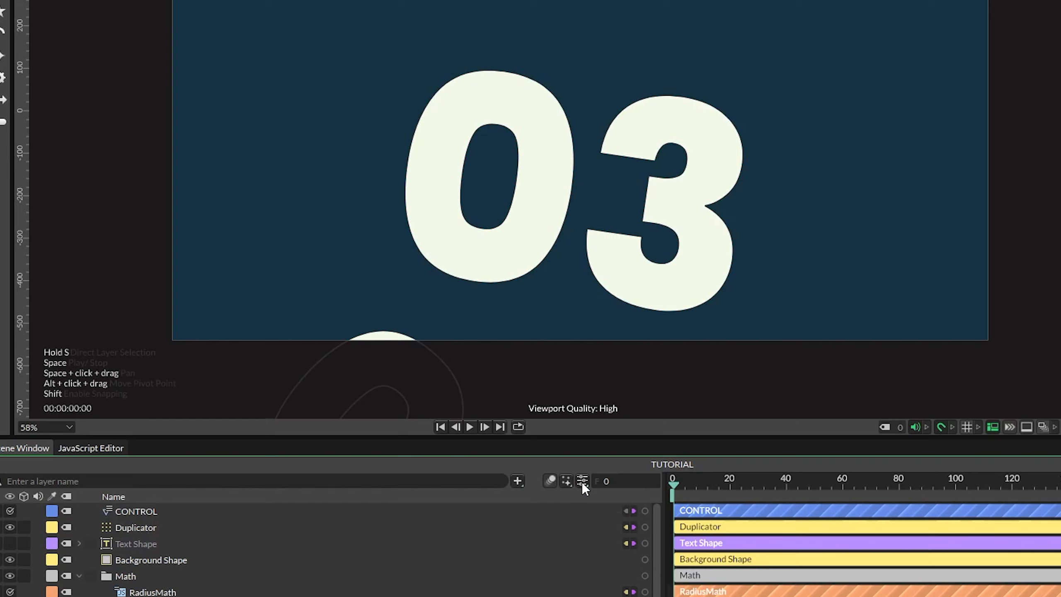
click(623, 434)
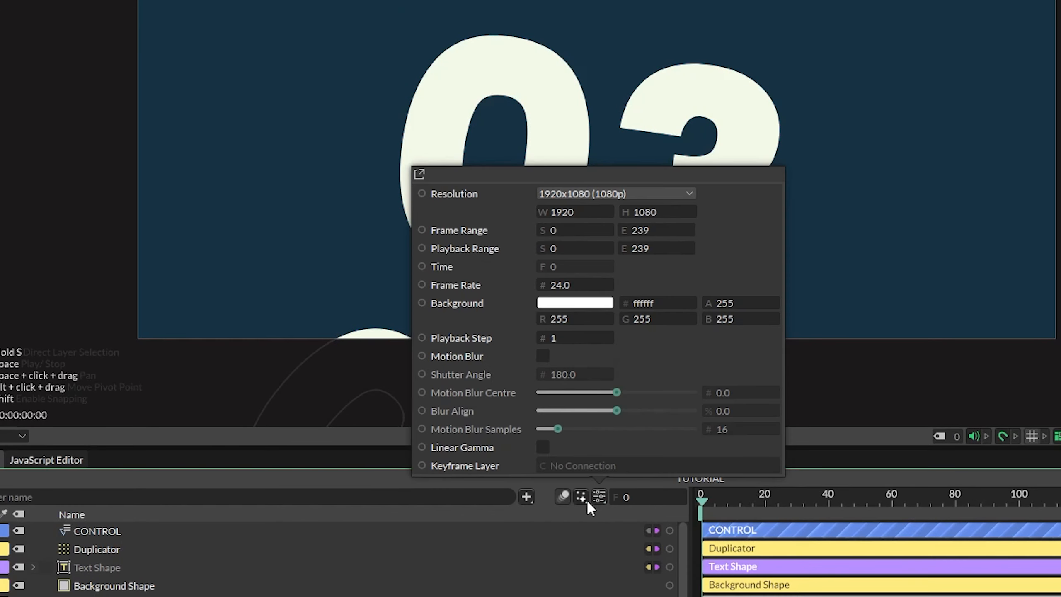
click(419, 170)
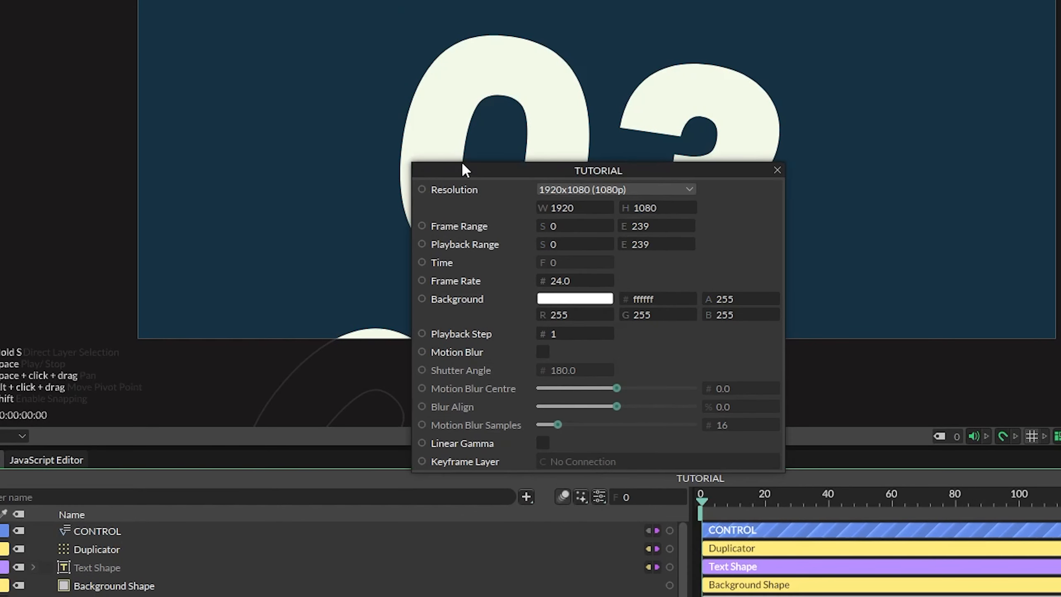
drag(645, 169, 699, 116)
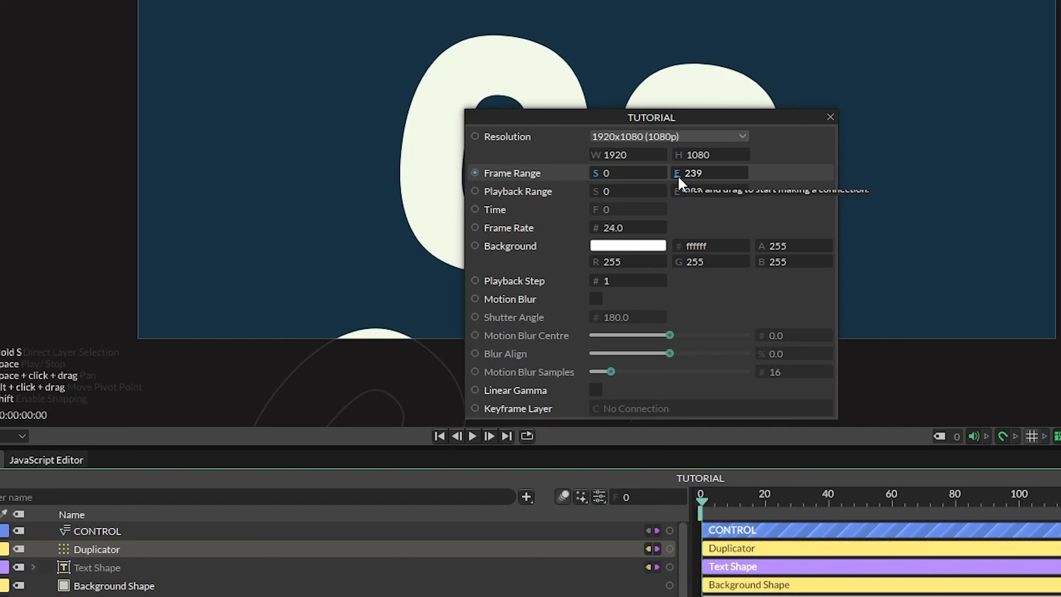
drag(676, 171, 678, 195)
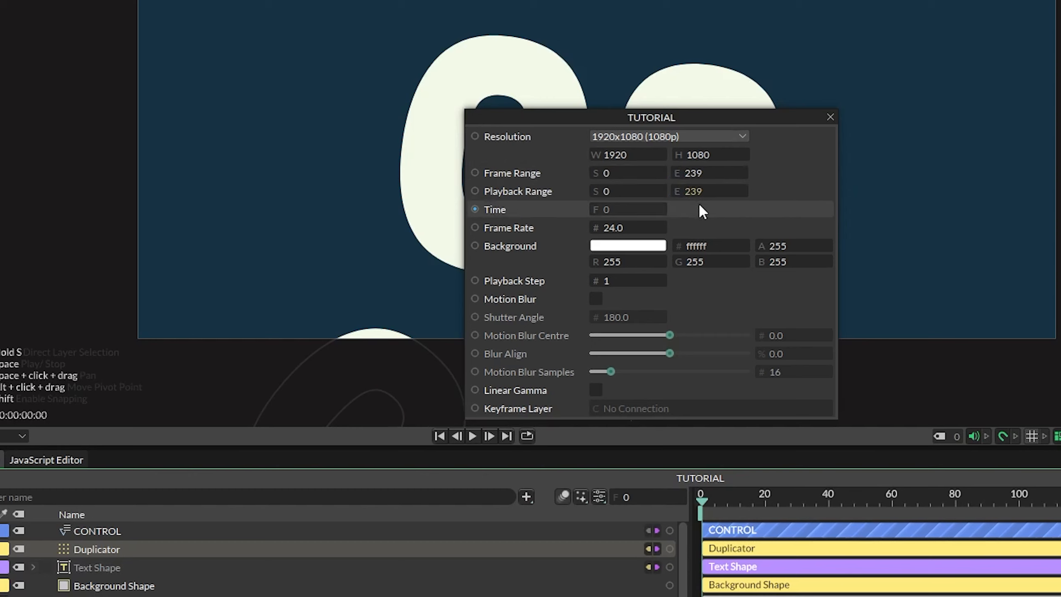
- Add a Jsmath utility to the composition's Frame Range and move it into the Math group
right_click(492, 168)
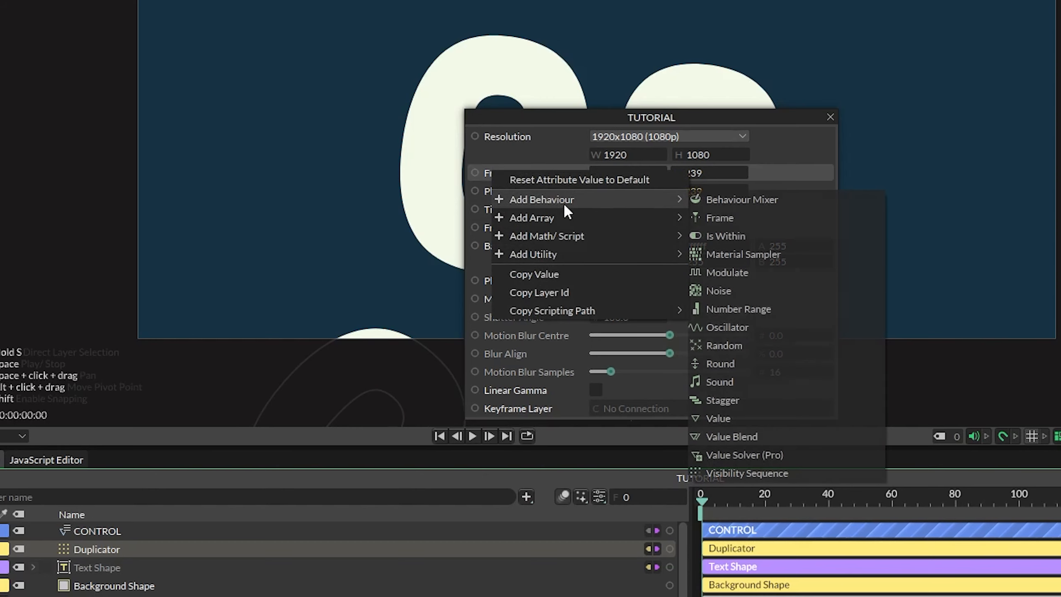
mouse_move(579, 218)
mouse_move(586, 235)
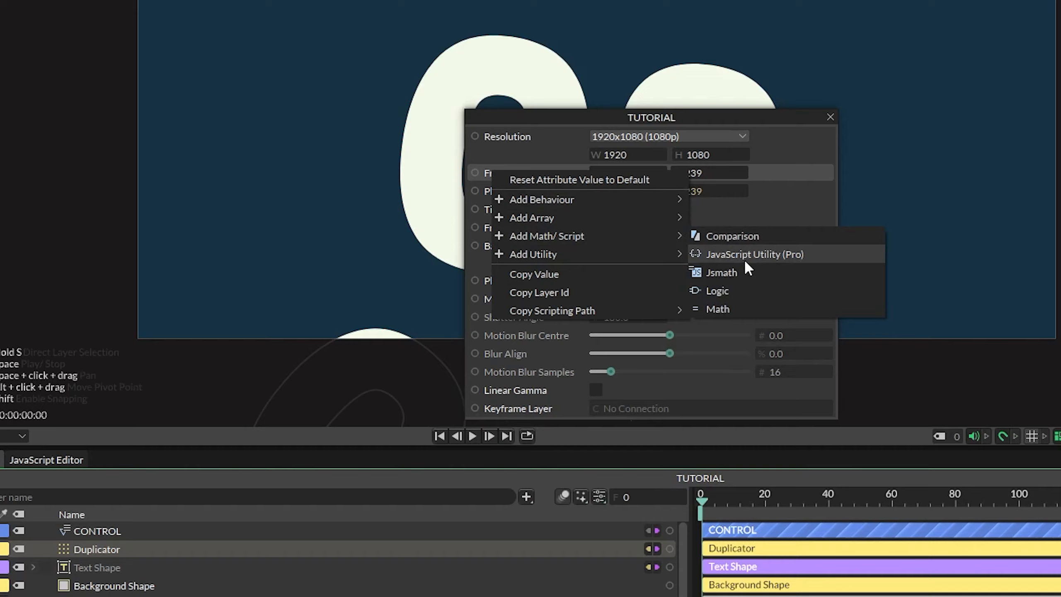
click(723, 272)
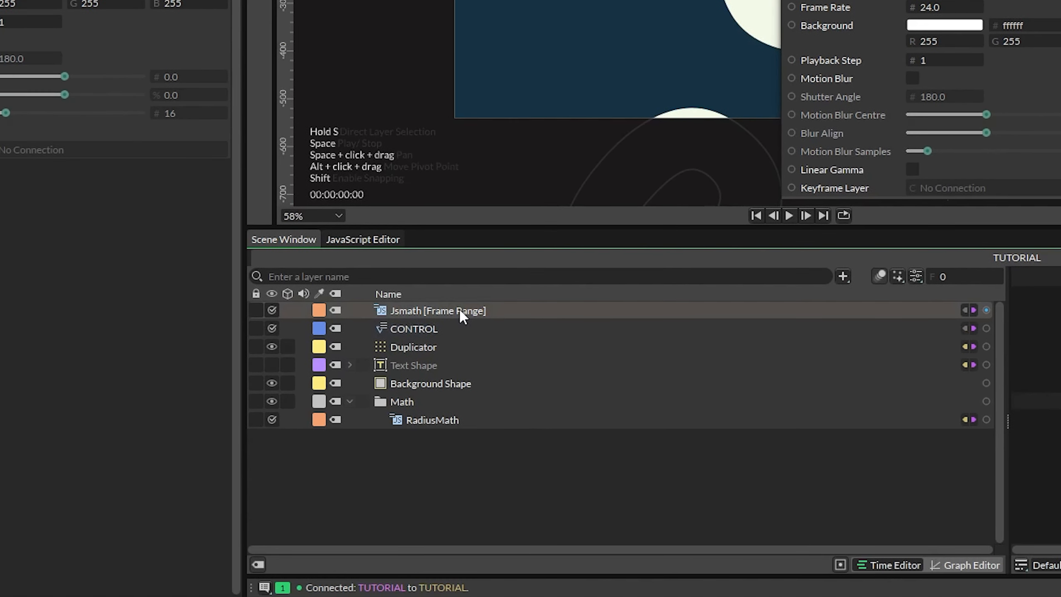
drag(362, 377, 356, 475)
- Rename the new Jsmath layer to CompDuration
double_click(459, 400)
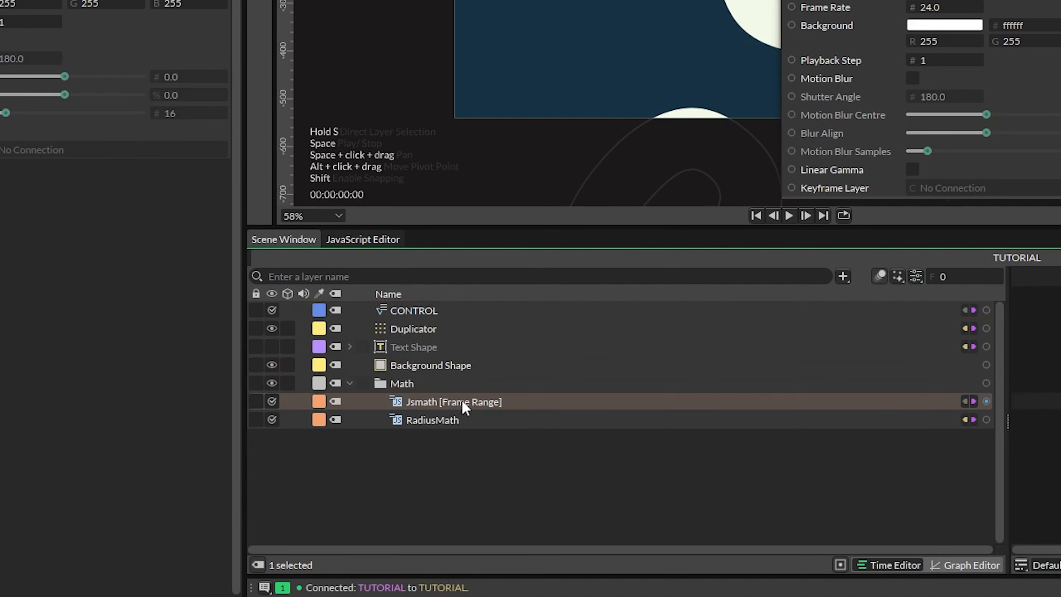
text(Comp)
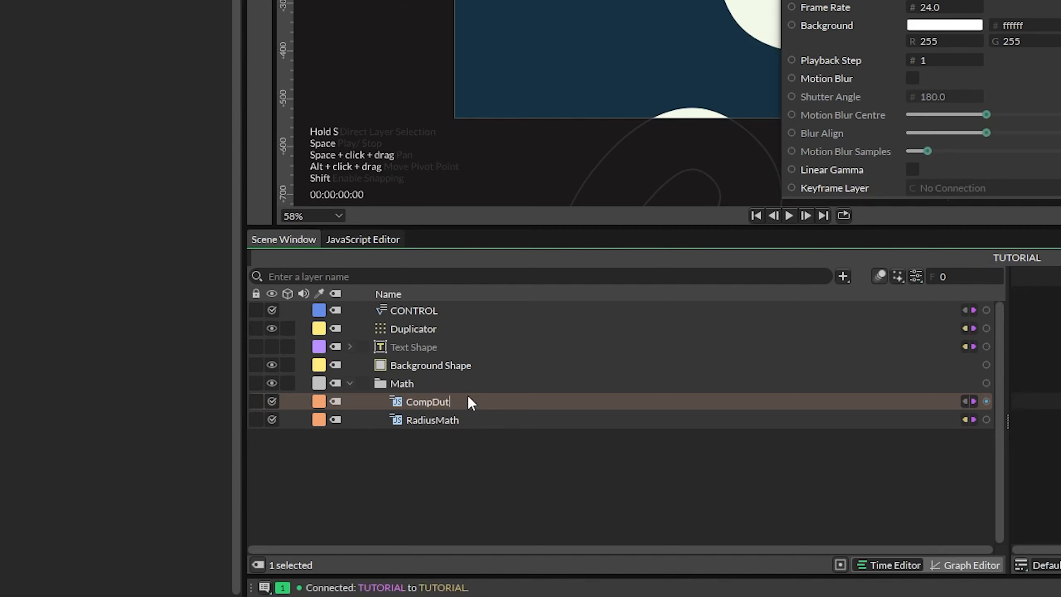
text(Duration)
key(Return)
- Add a second Number input to CompDuration and rename the inputs Count and FrameRate
click(316, 121)
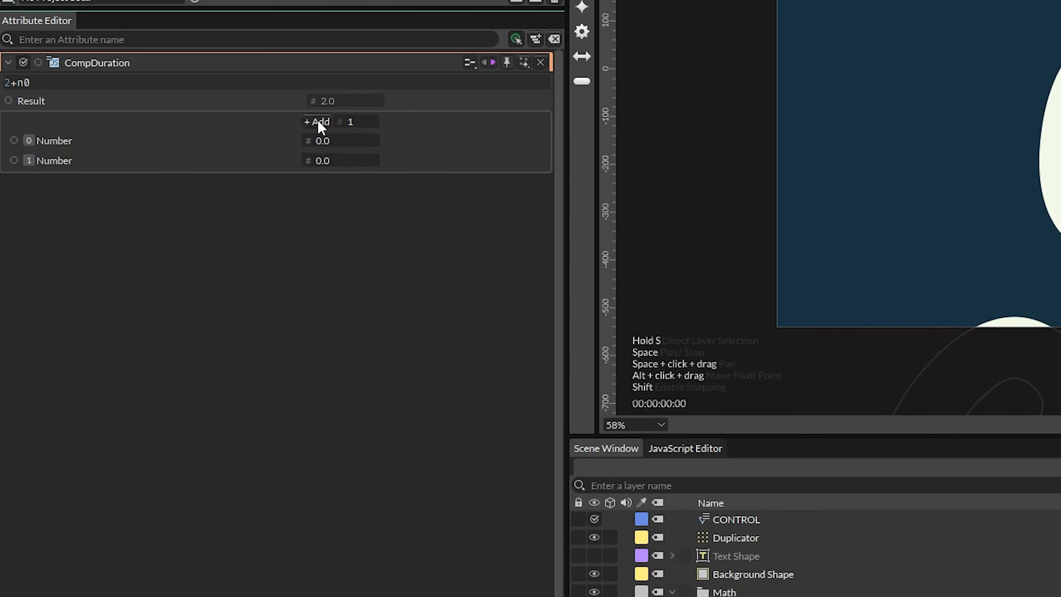
double_click(55, 141)
text(Count)
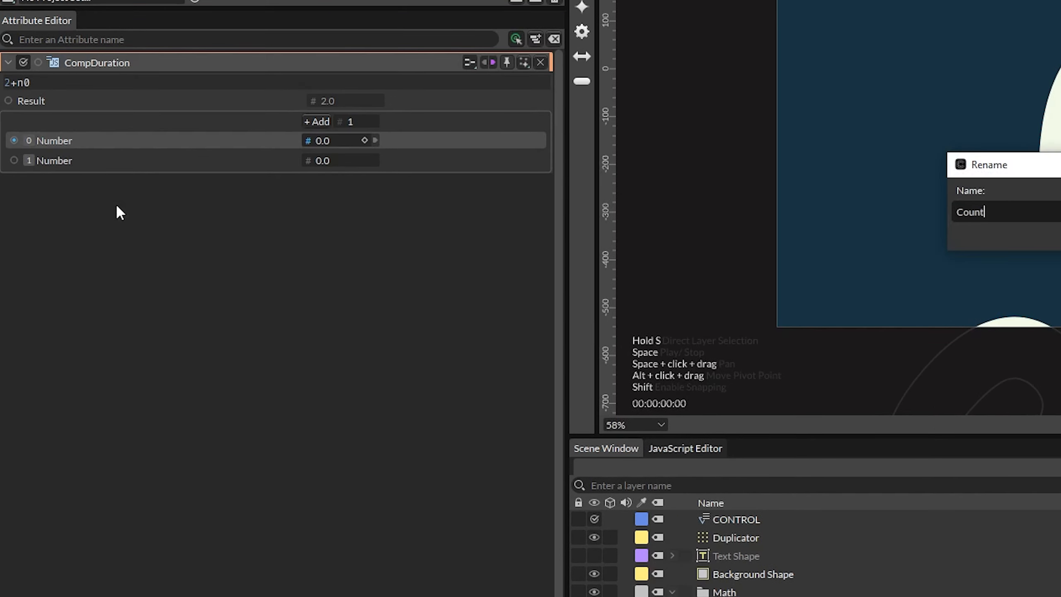
key(Return)
right_click(65, 163)
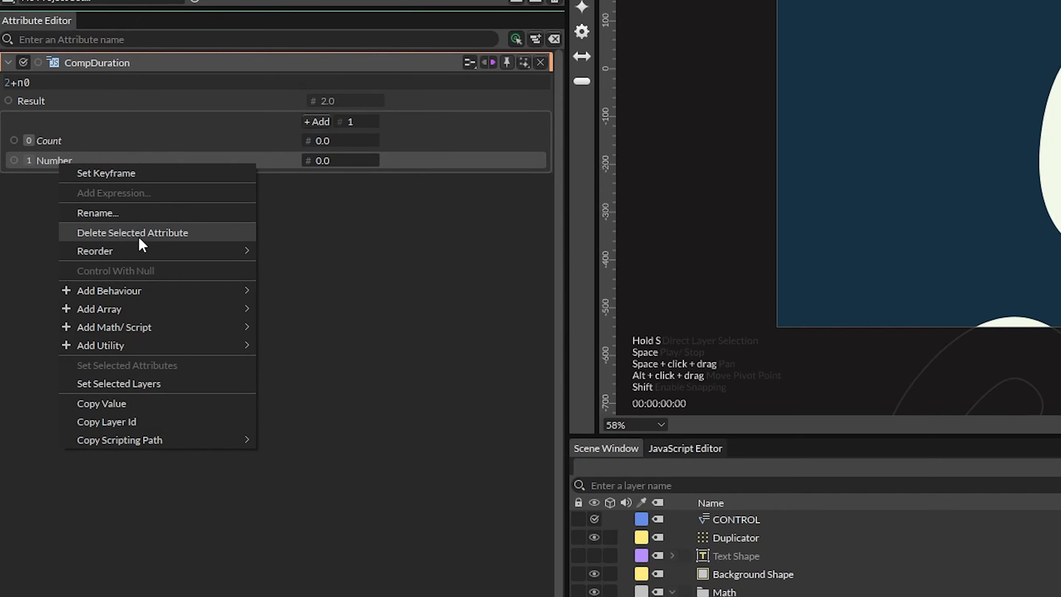
click(138, 217)
text(Frame Rate)
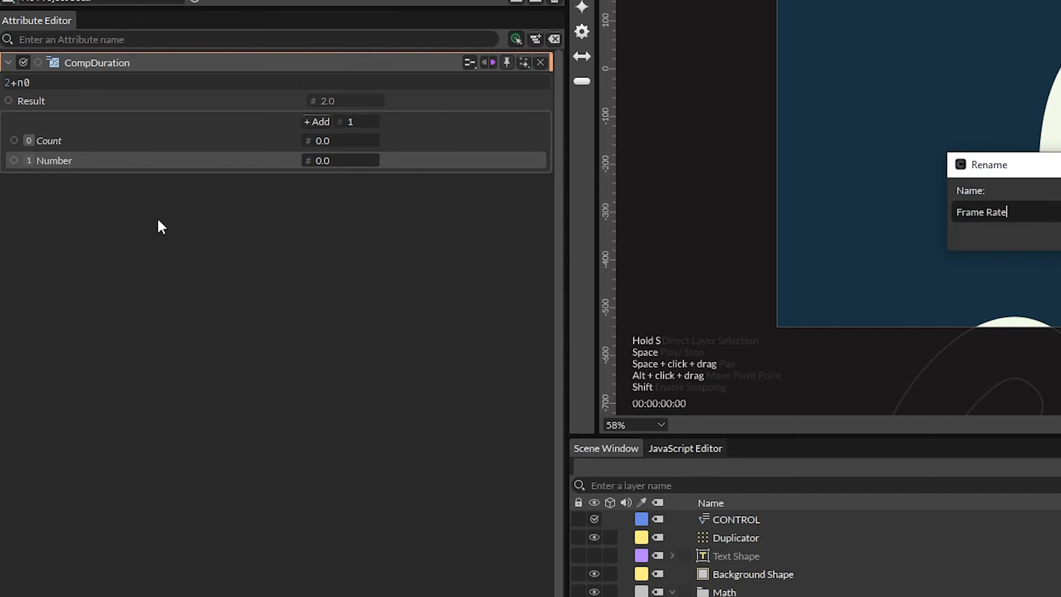
key(Return)
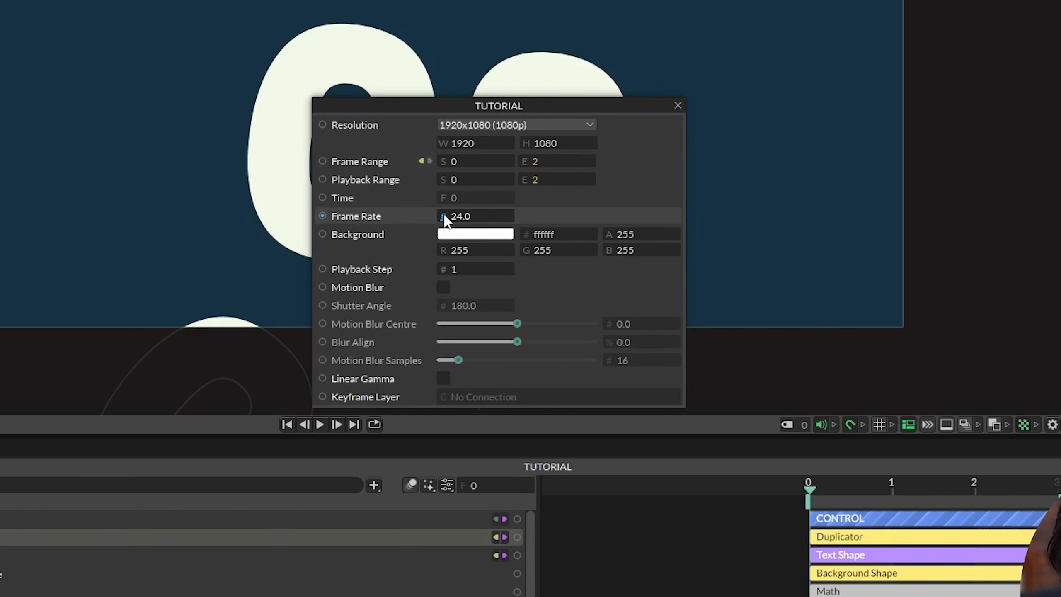
- Connect the composition's Frame Rate to CompDuration's FrameRate input and close the settings panel
drag(442, 216, 308, 161)
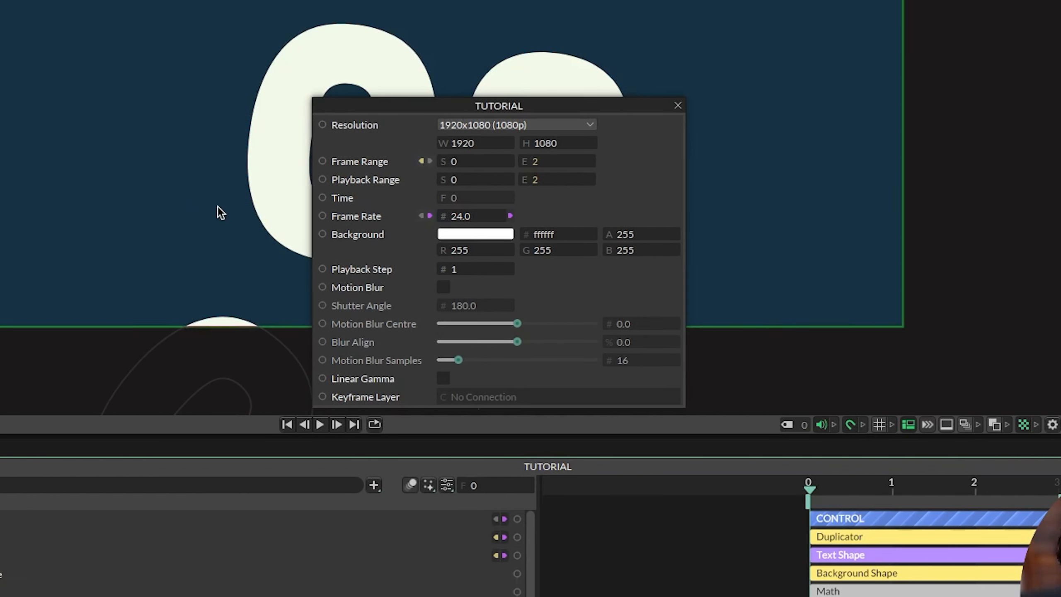
click(677, 104)
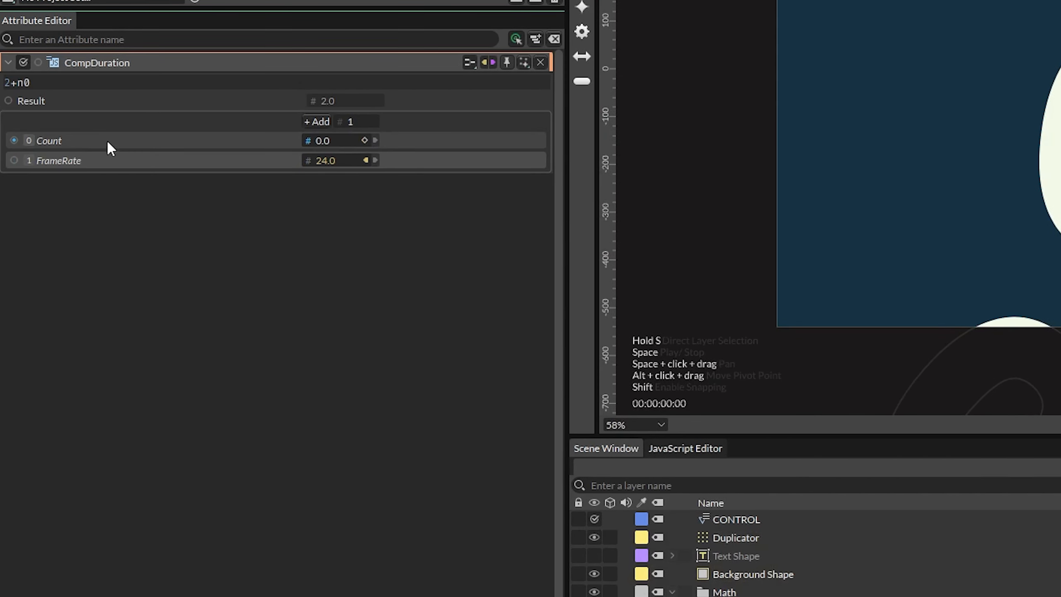
- Connect the Duplicator's Count to CompDuration's Count input
click(745, 538)
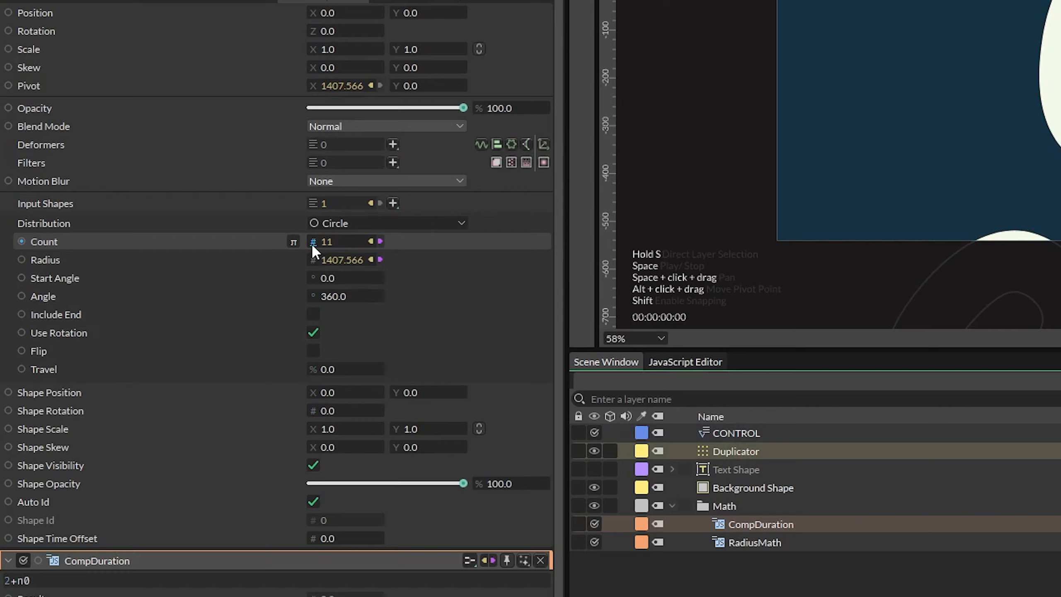
drag(313, 330, 308, 511)
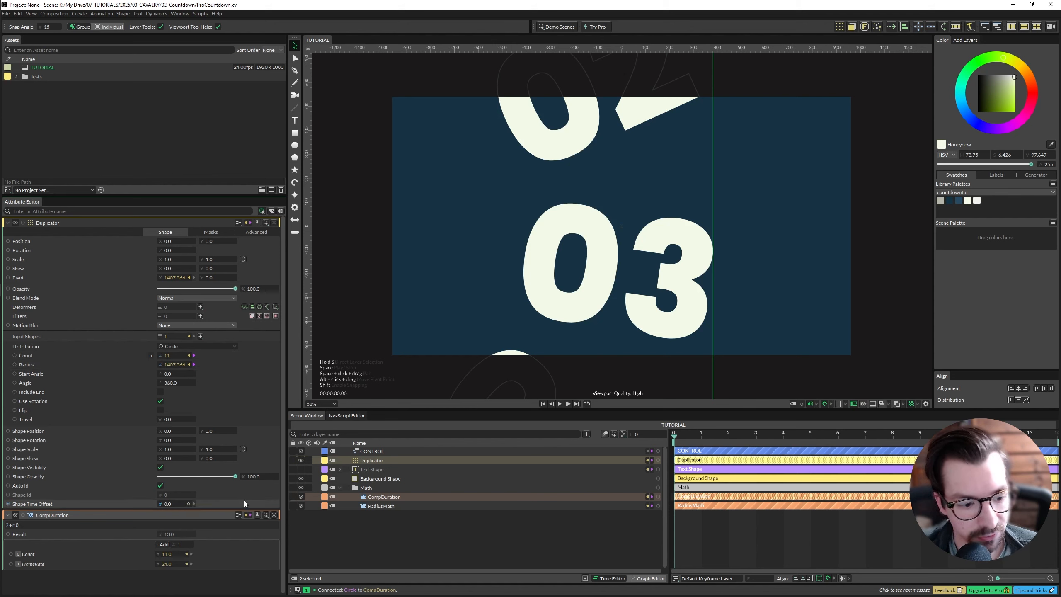
ctrl+click(374, 451)
ctrl+click(375, 460)
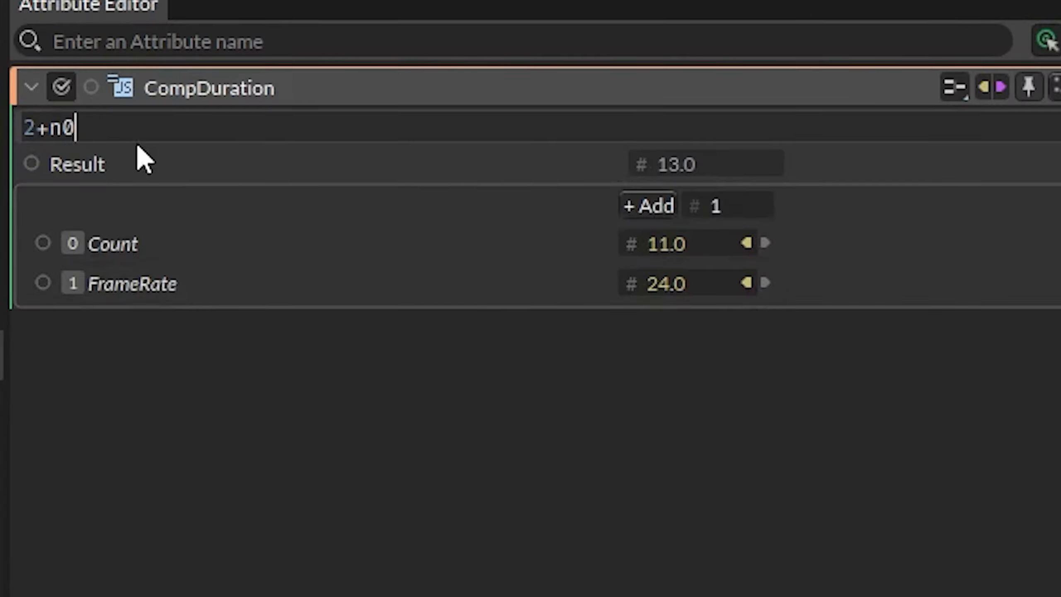
- Replace CompDuration's expression with n0*n1
click(35, 334)
key(BackSpace)
text(n)
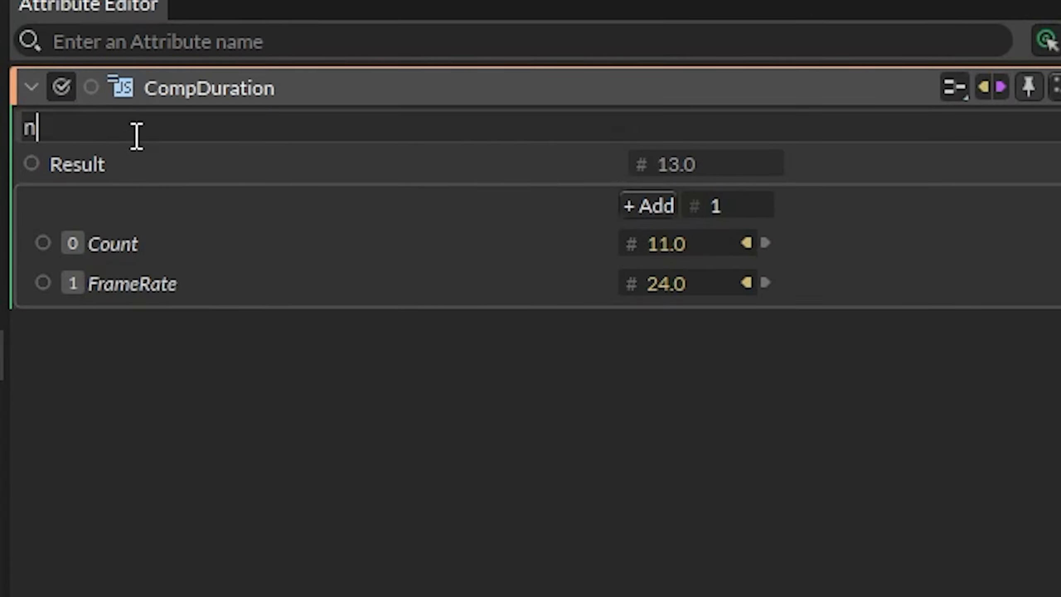
text(0*n1)
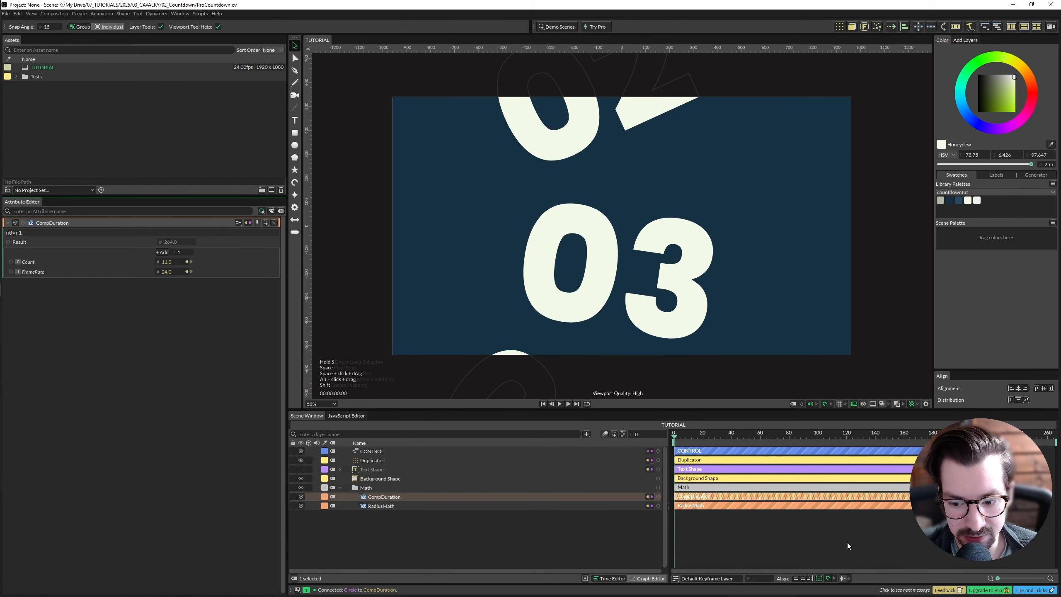
- Add a Frame behaviour to the Duplicator's Travel attribute
scroll(857, 542, down, 3)
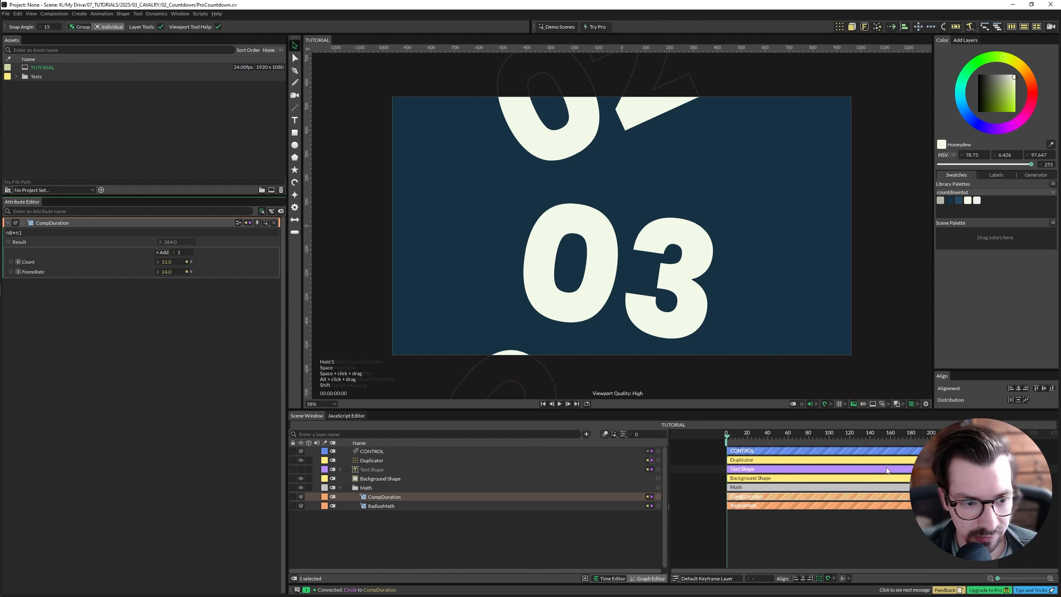
click(382, 460)
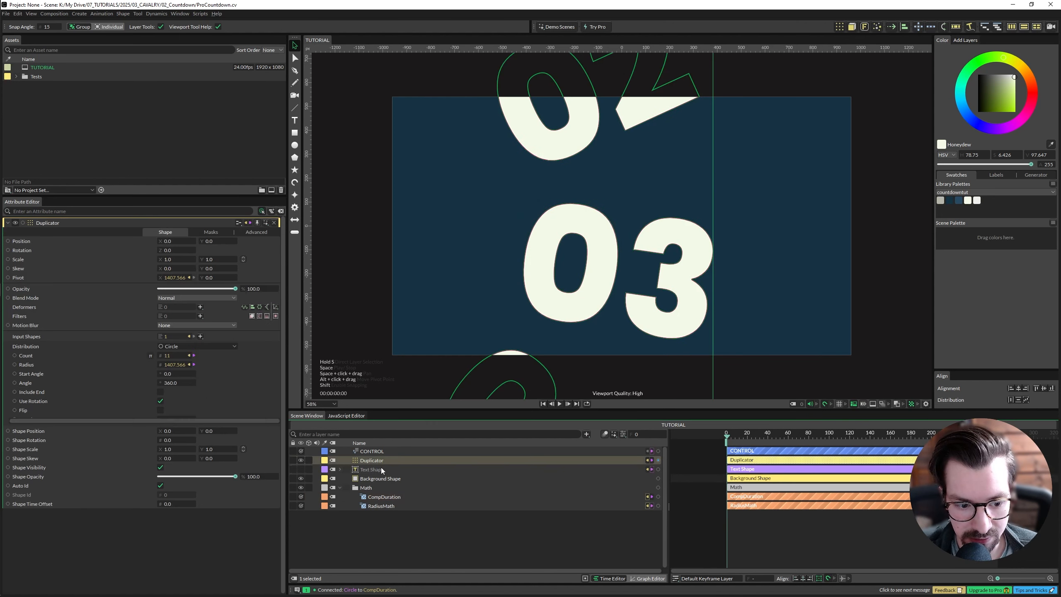
shift+click(383, 469)
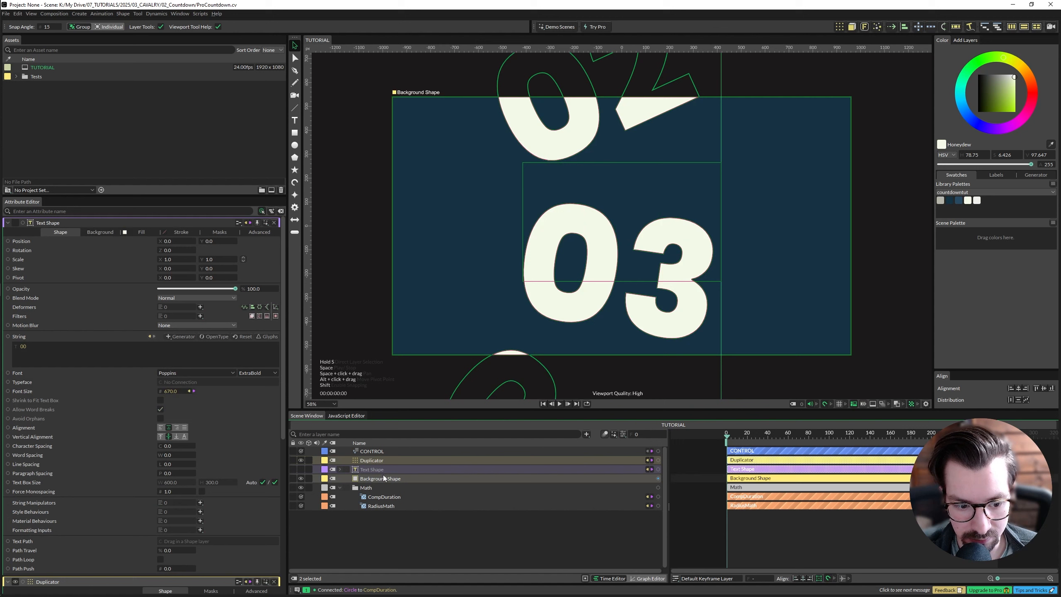
shift+click(382, 487)
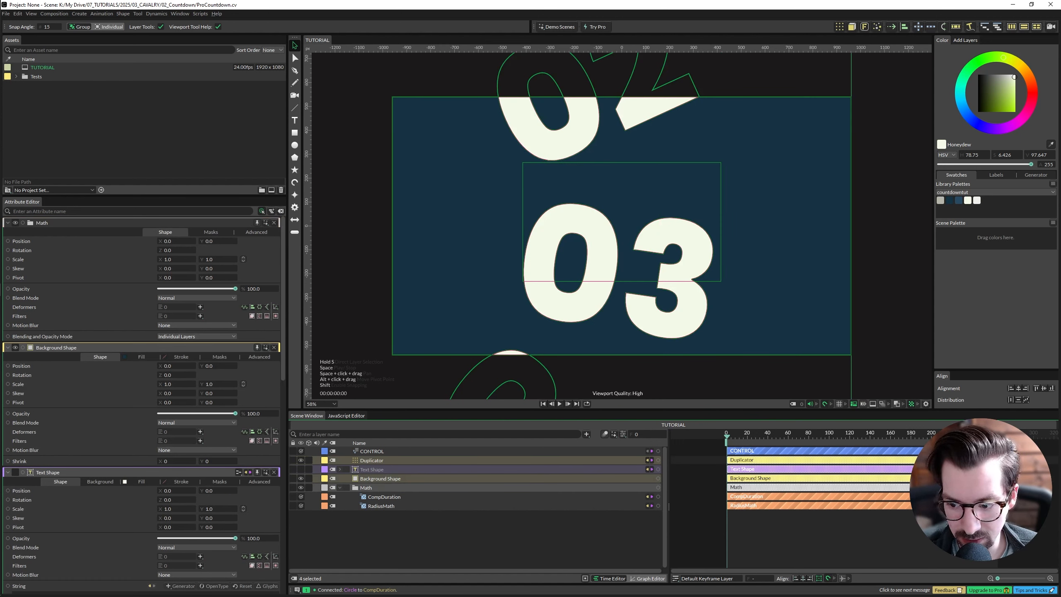
click(386, 460)
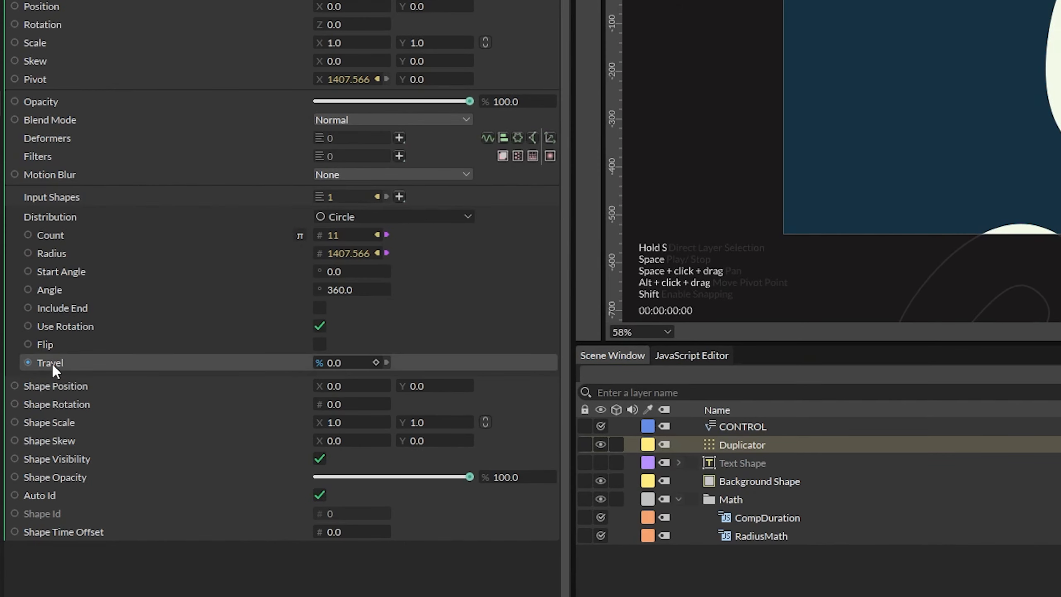
right_click(26, 420)
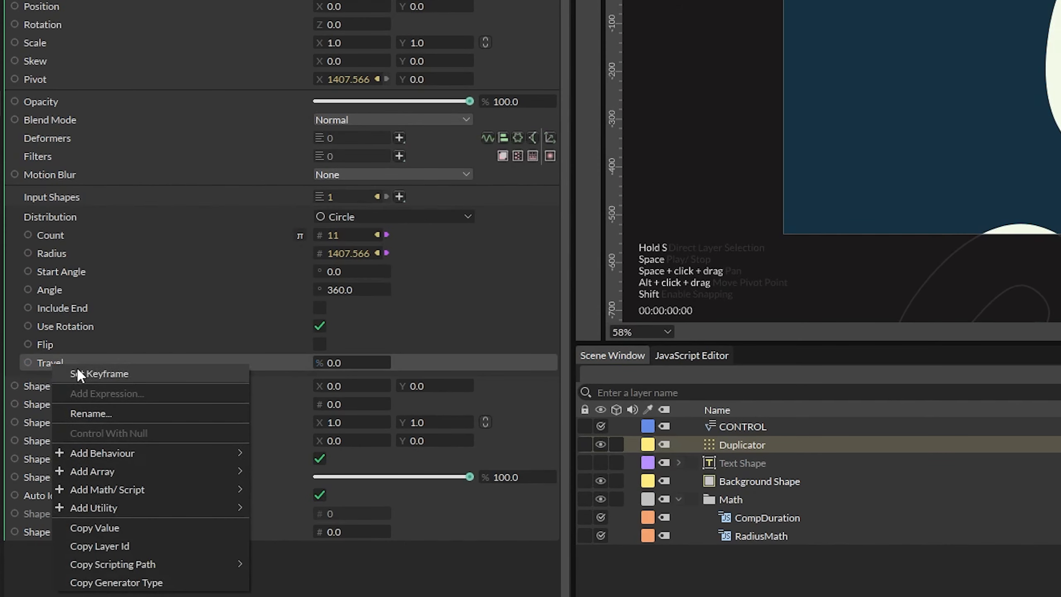
mouse_move(129, 451)
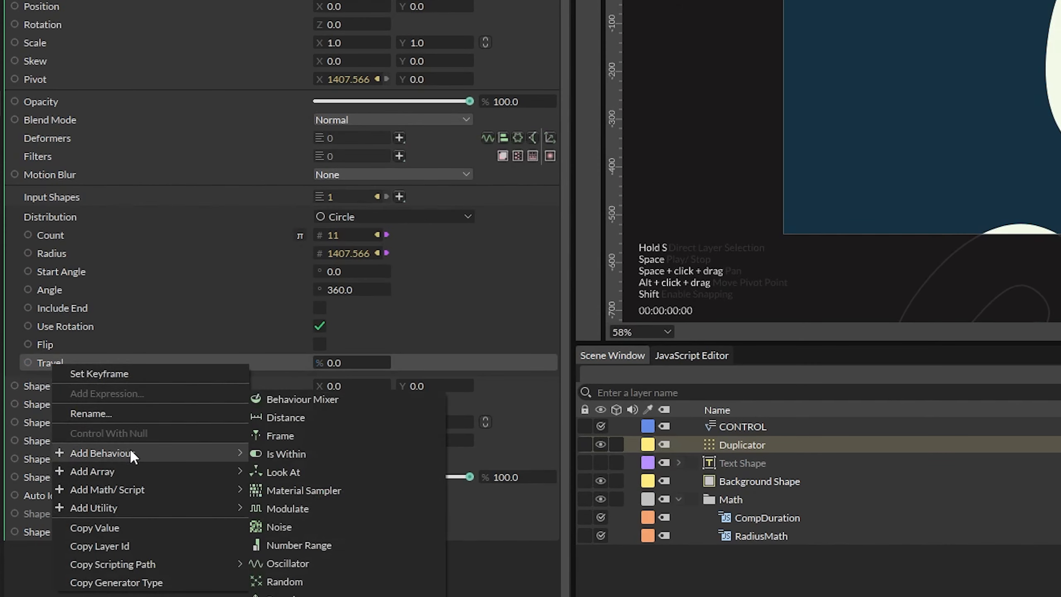
click(310, 435)
drag(817, 440, 810, 464)
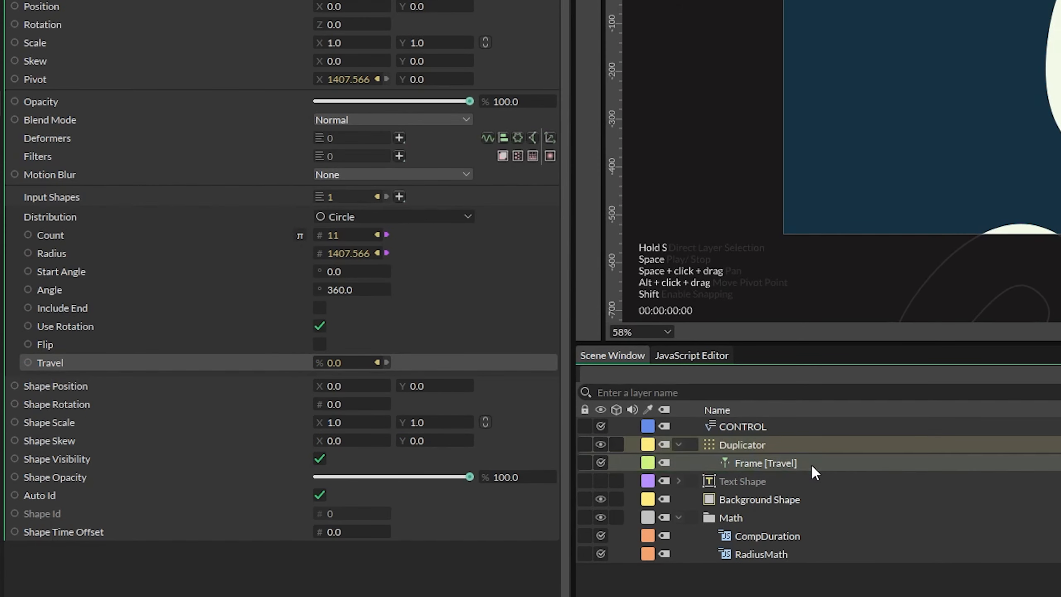
- Set the Frame [Travel] behaviour's Interpolation Mode to Seconds
click(803, 462)
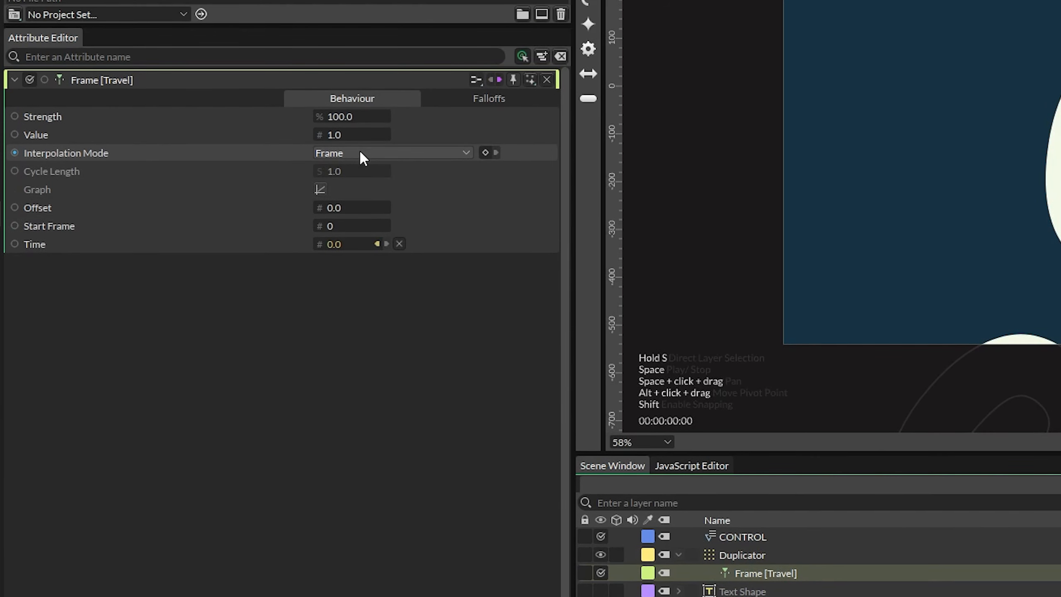
click(359, 150)
click(361, 171)
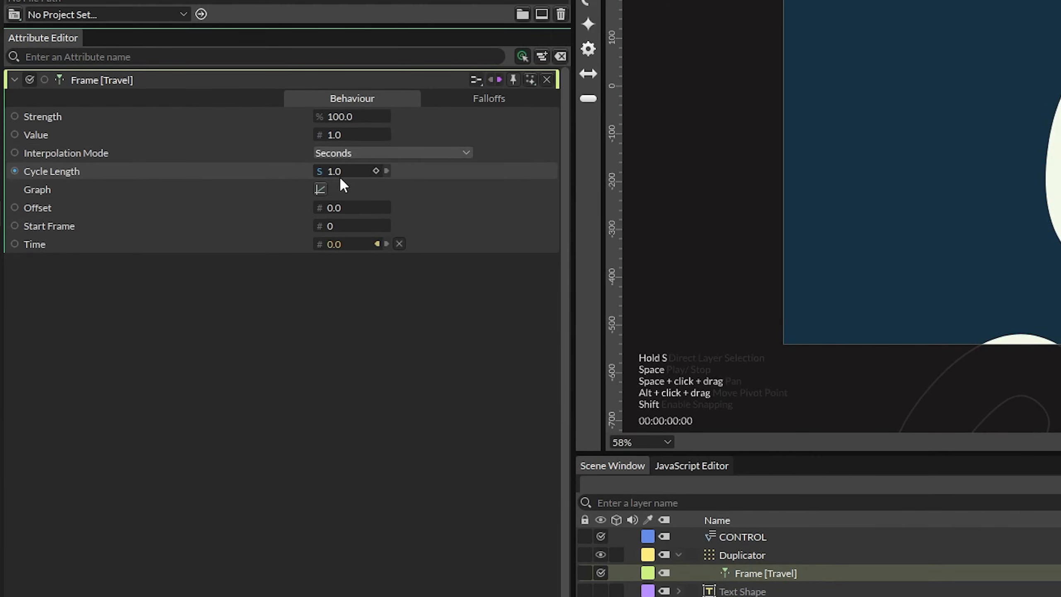
- Shape the Frame behaviour's graph from the ease in-out preset into a steep ease-in curve by moving both handles
click(319, 189)
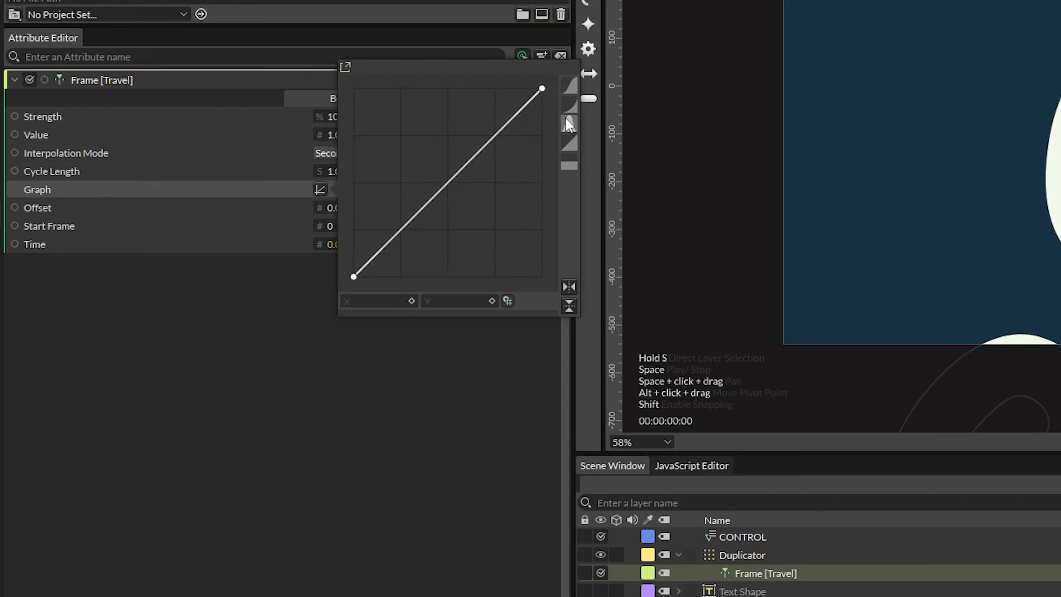
click(576, 97)
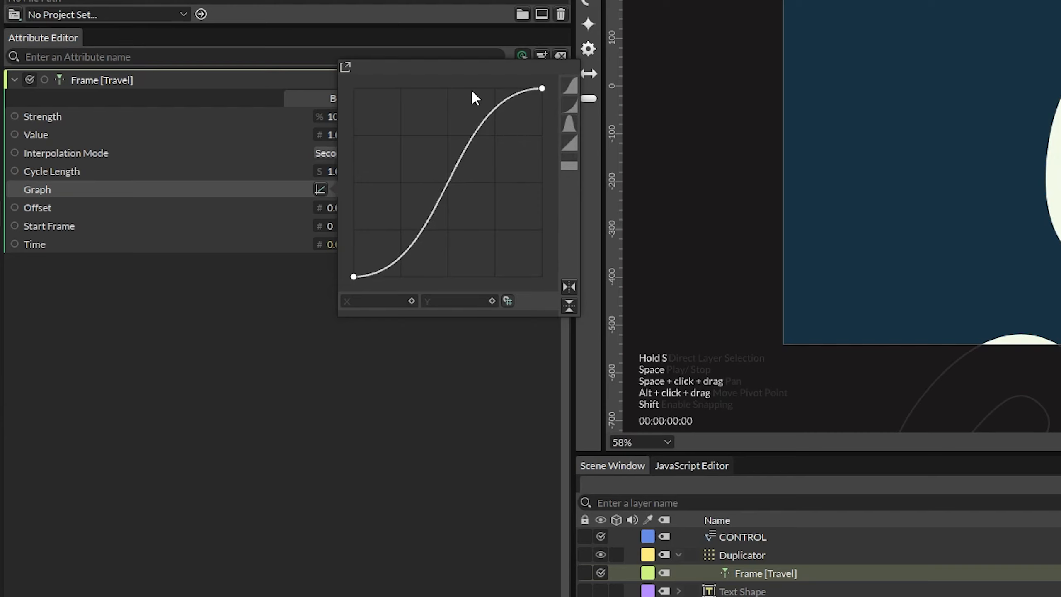
click(541, 89)
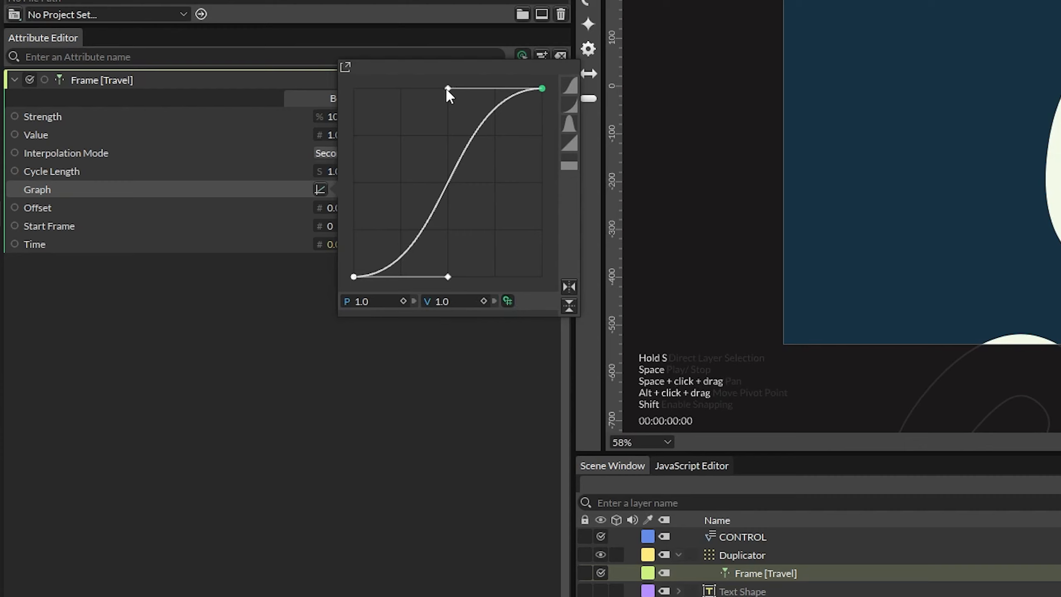
drag(447, 88, 493, 88)
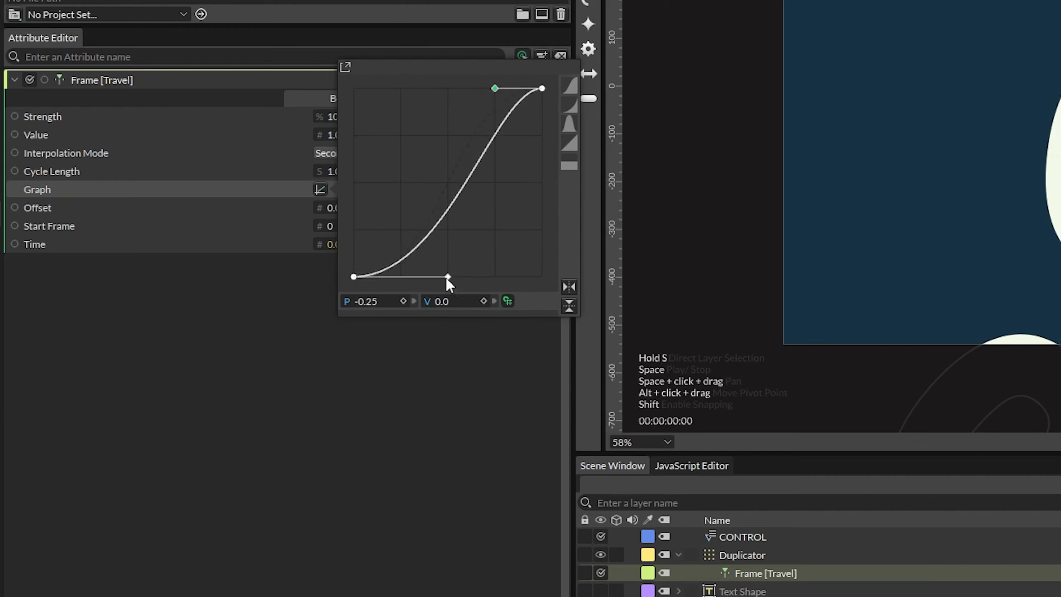
drag(447, 278, 568, 277)
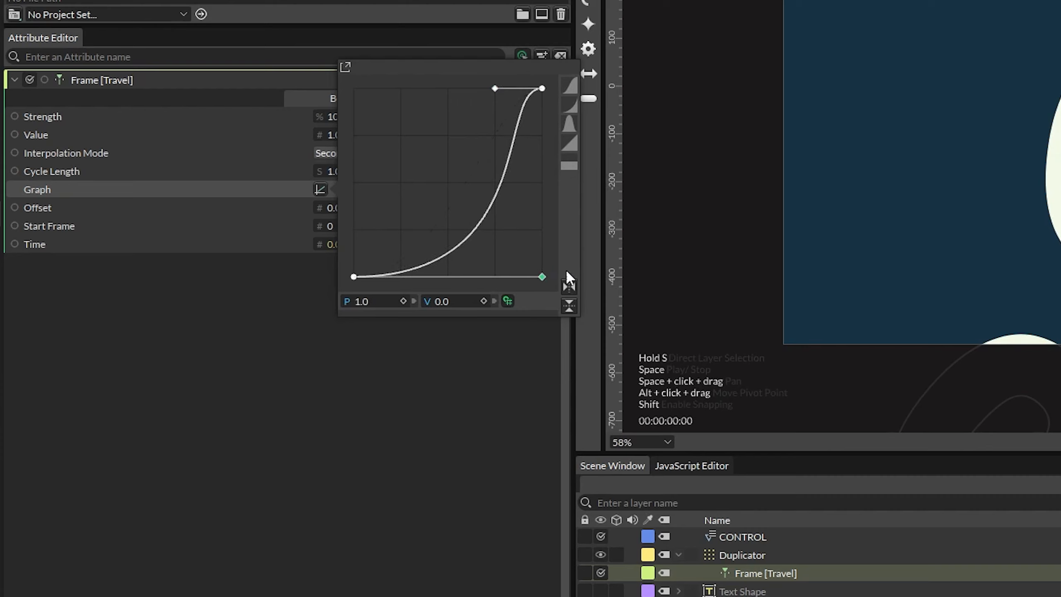
- Add a Jsmath node to the Frame behaviour's Value and rename it TravelMath
click(33, 133)
right_click(40, 135)
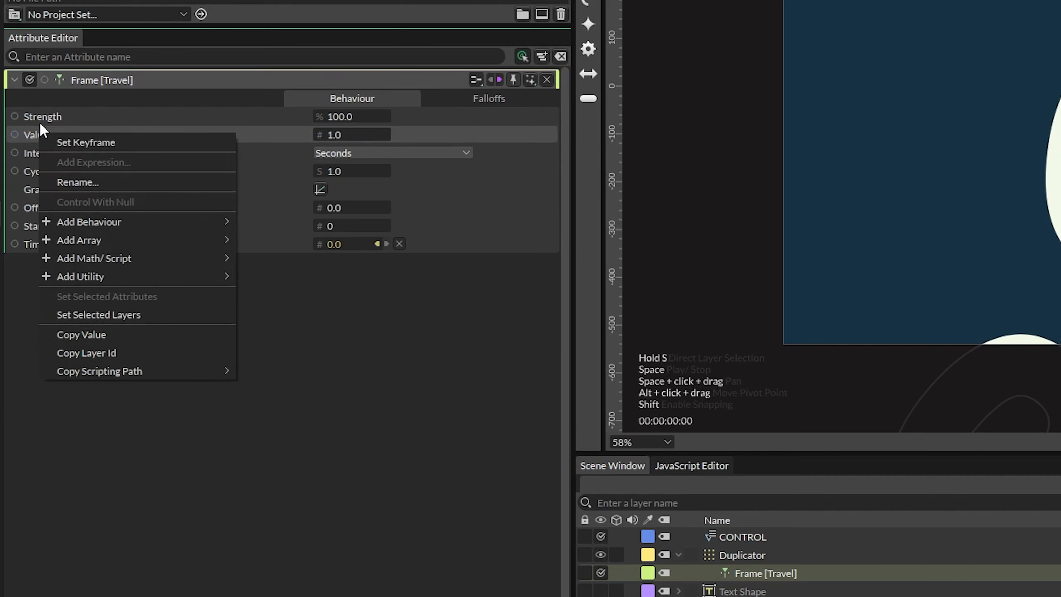
mouse_move(154, 261)
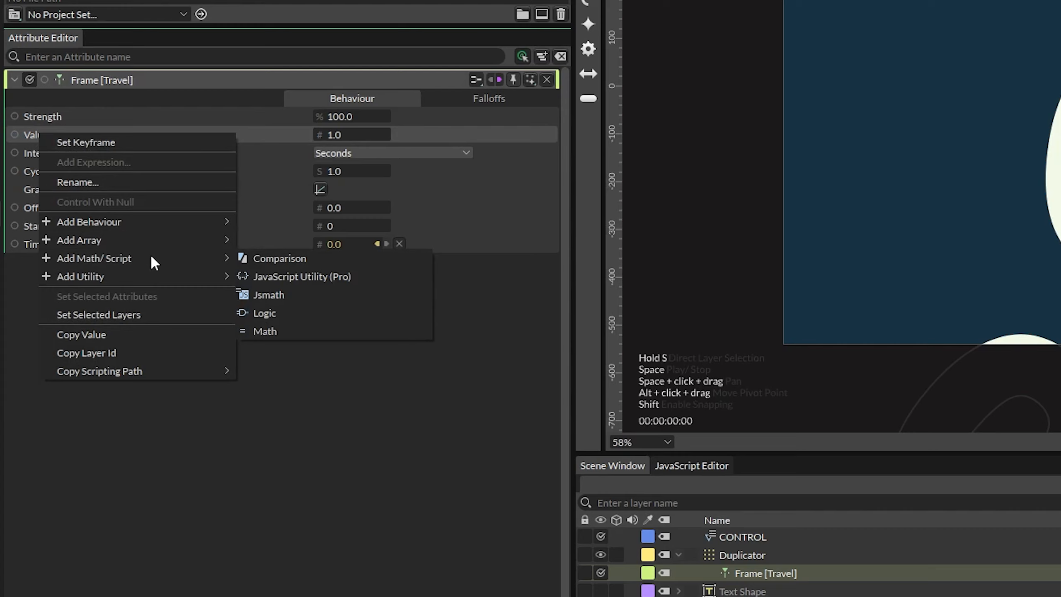
click(277, 293)
drag(372, 367, 384, 377)
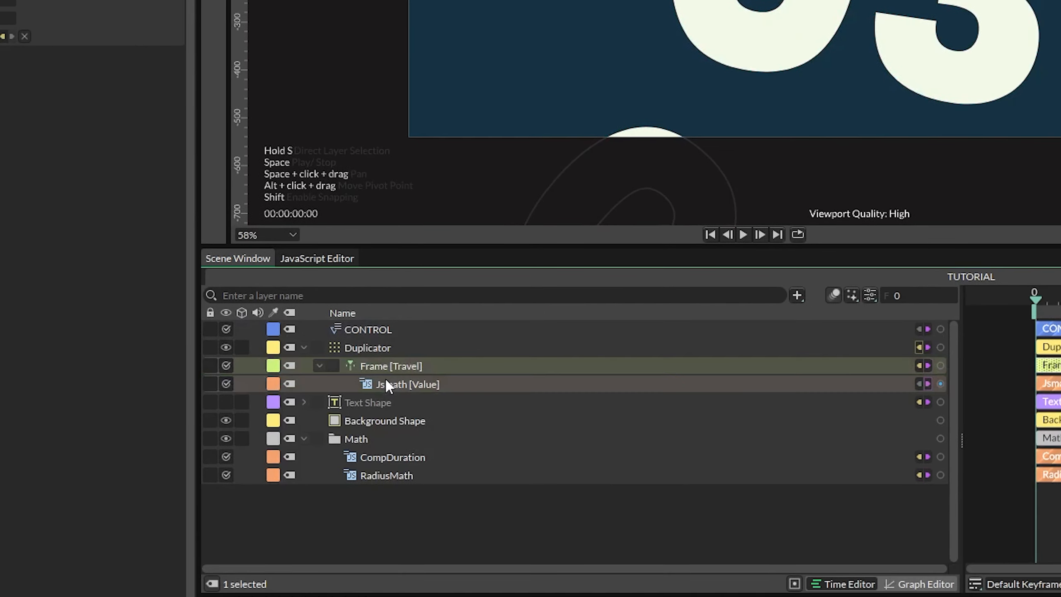
double_click(384, 378)
text(TravelMath)
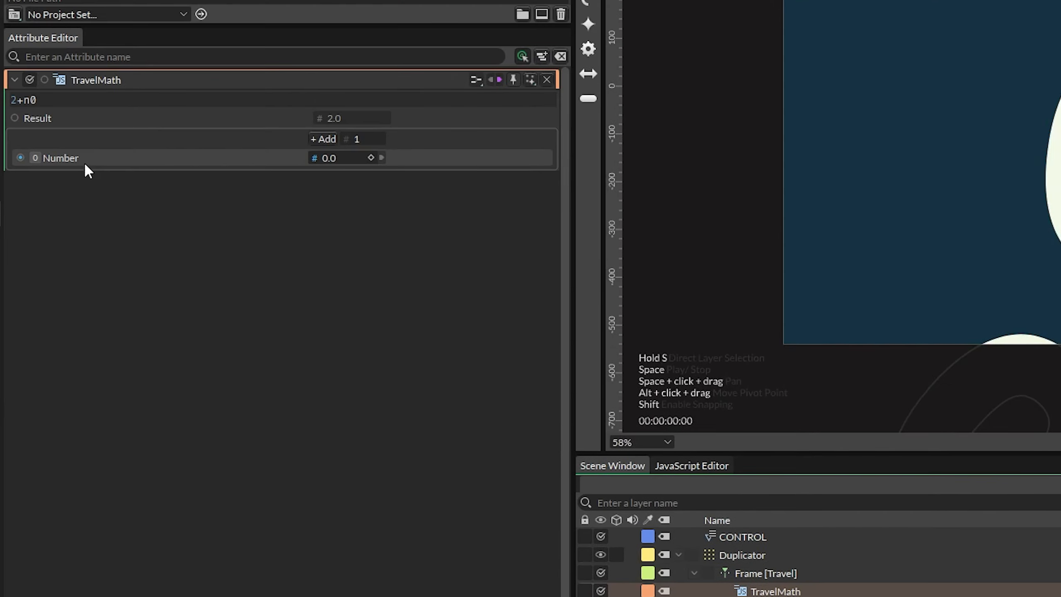
- Rename TravelMath's input to Count and replace its expression with 100/n0
right_click(84, 161)
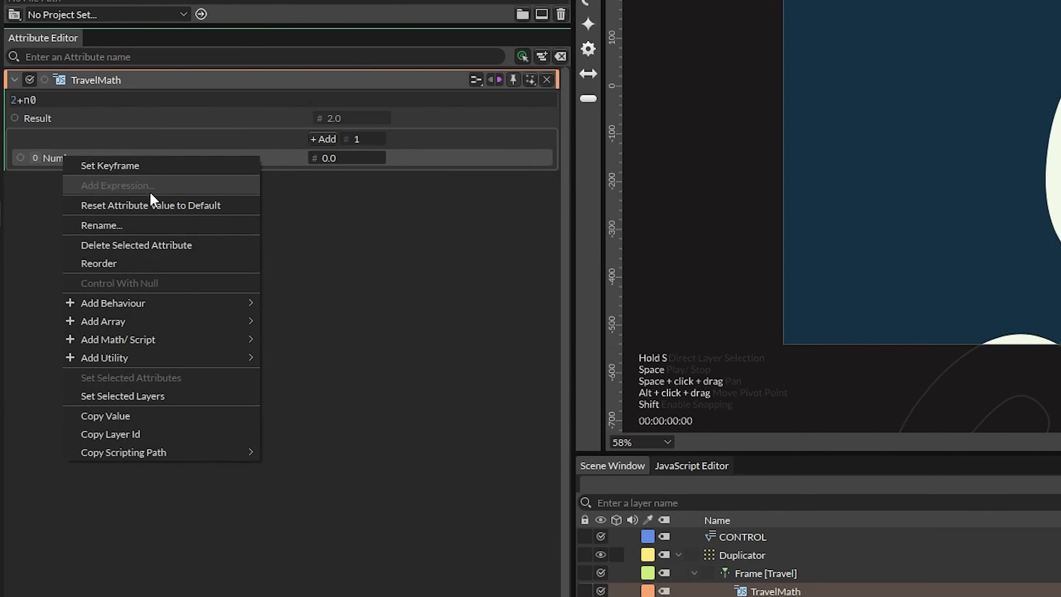
click(100, 228)
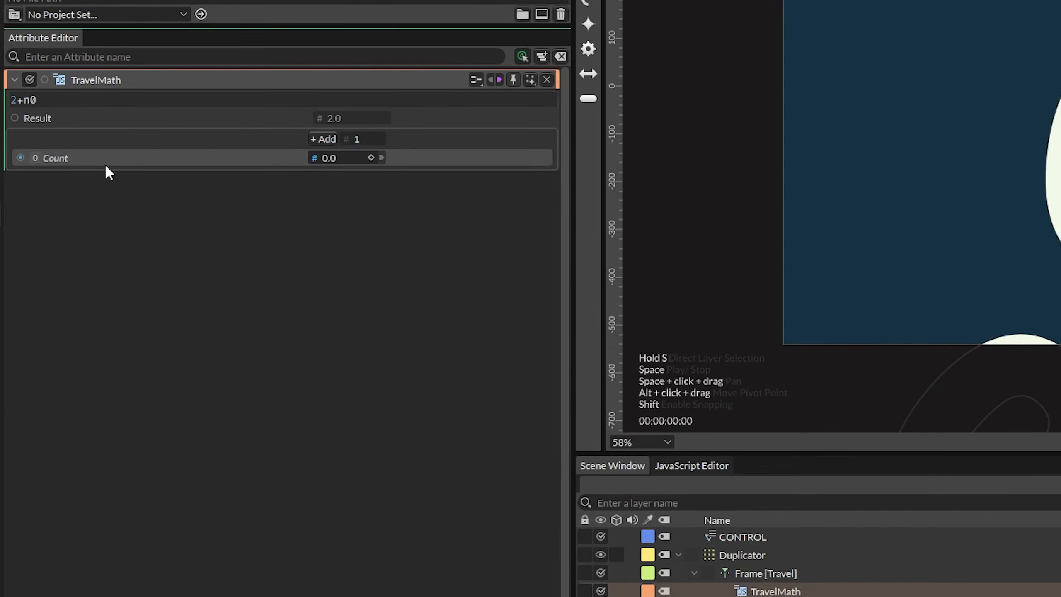
click(106, 96)
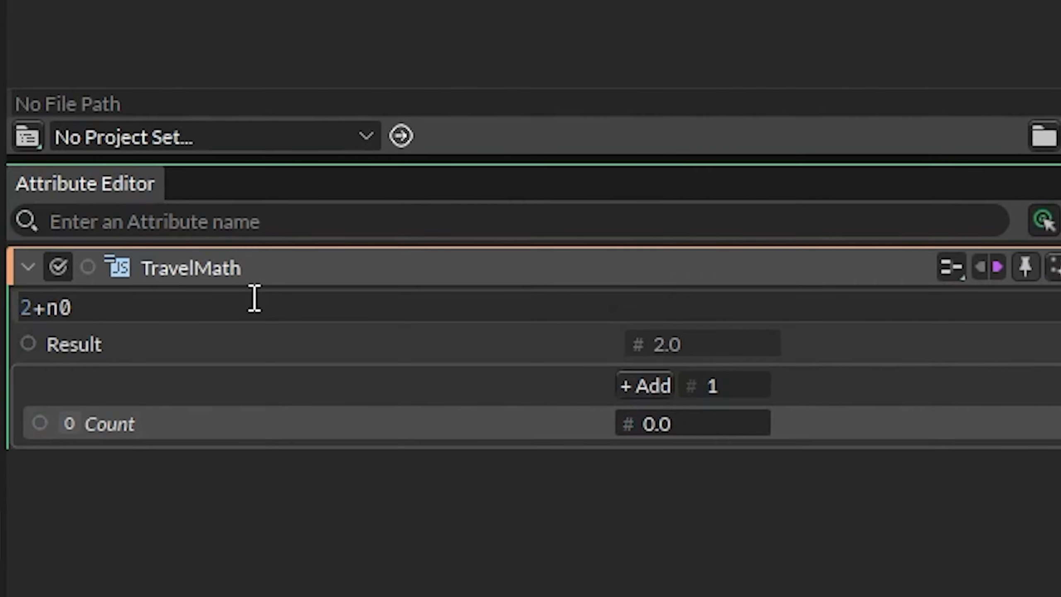
key(BackSpace)
key(BackSpace)
key(BackSpace)
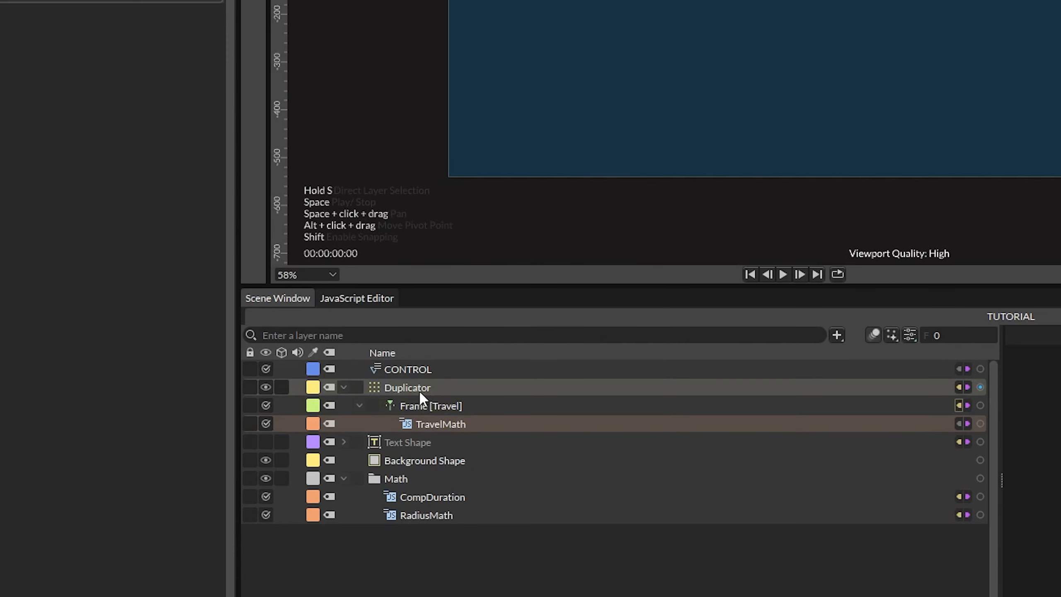
- Connect the Duplicator's Count to TravelMath's Count input and play the animation preview
ctrl+click(624, 470)
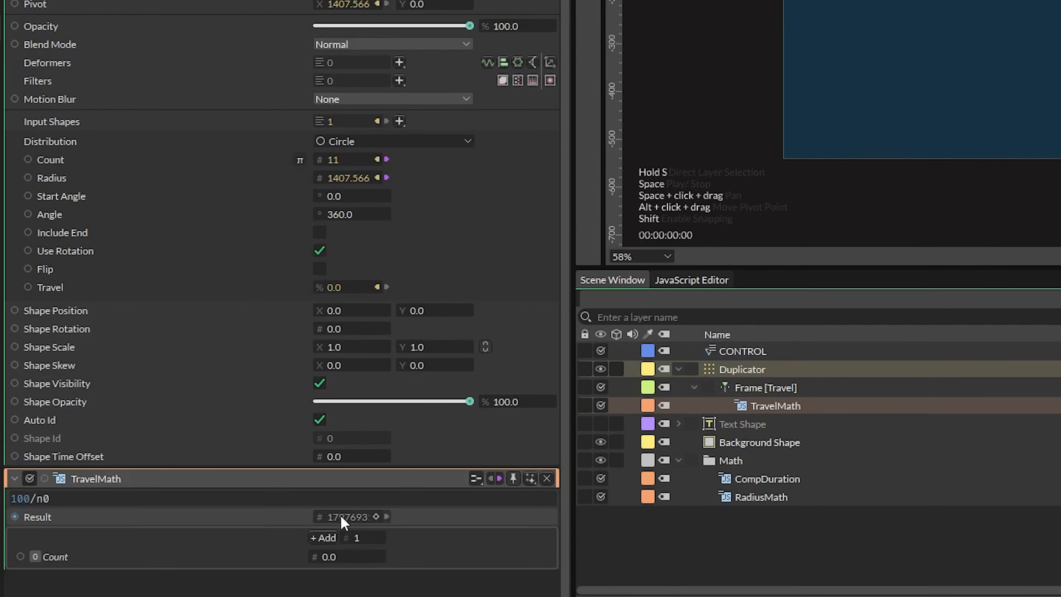
drag(317, 159, 313, 556)
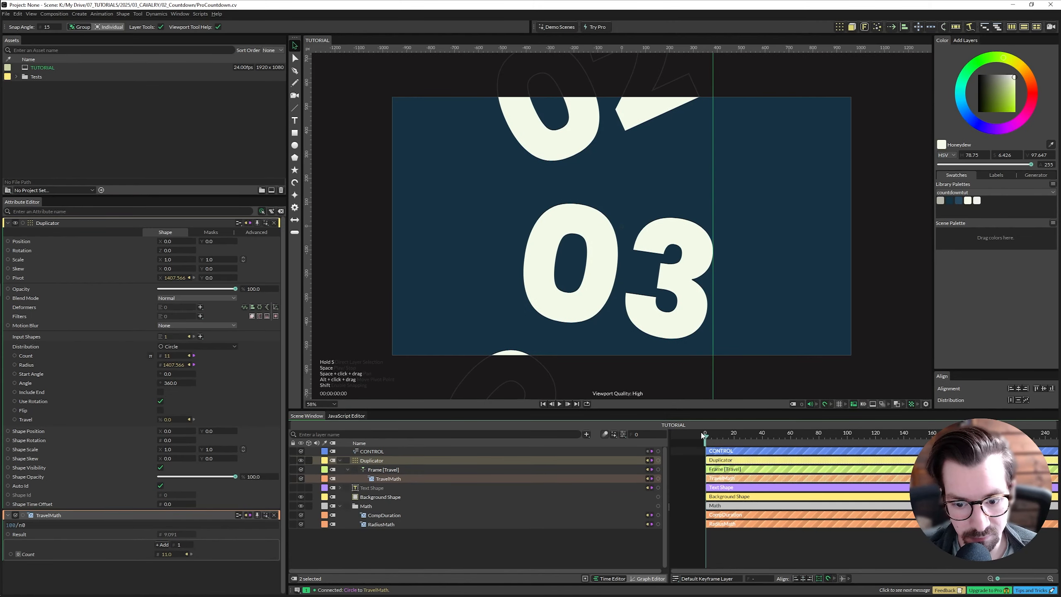
key(space)
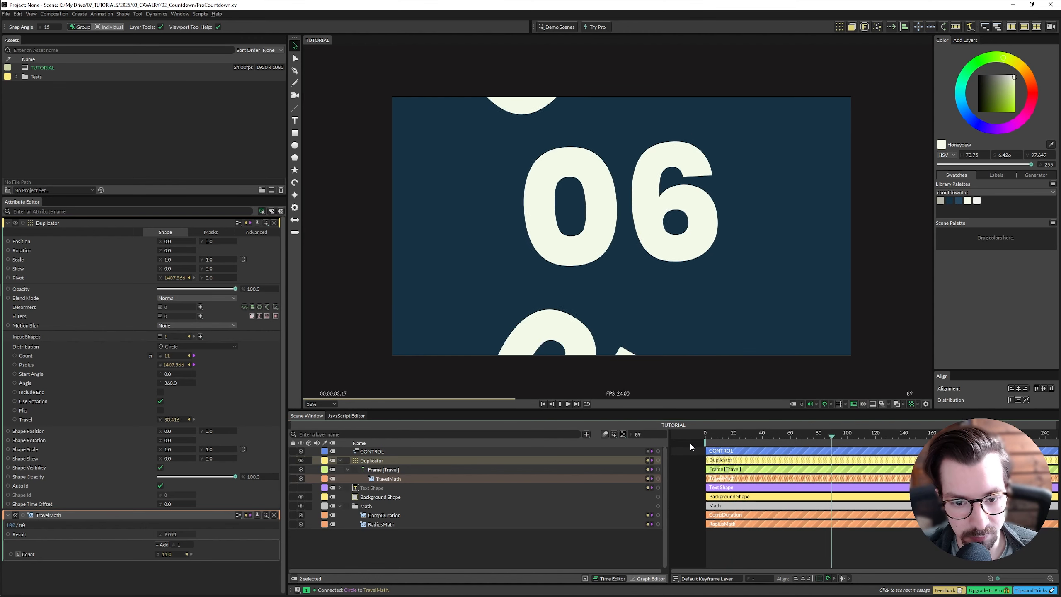
key(space)
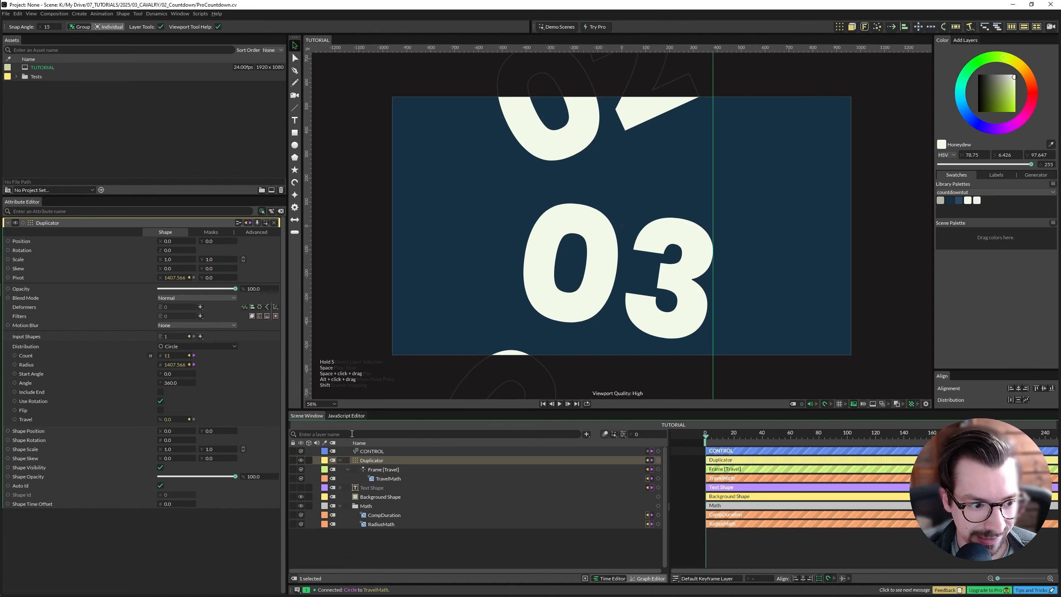
- Set the Duplicator's Start Angle to 90 and preview the animation
click(167, 373)
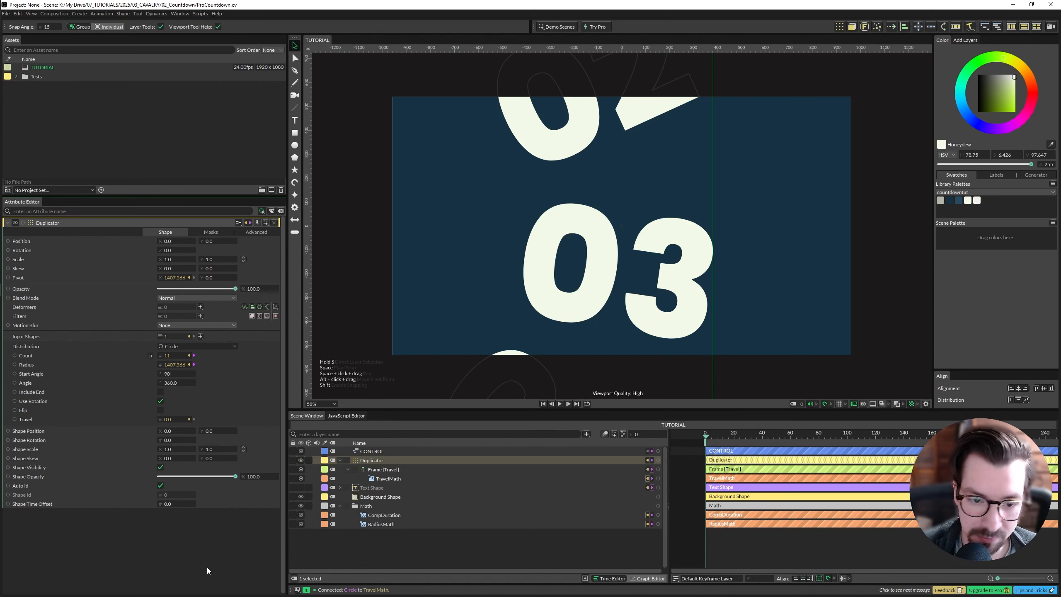
key(Return)
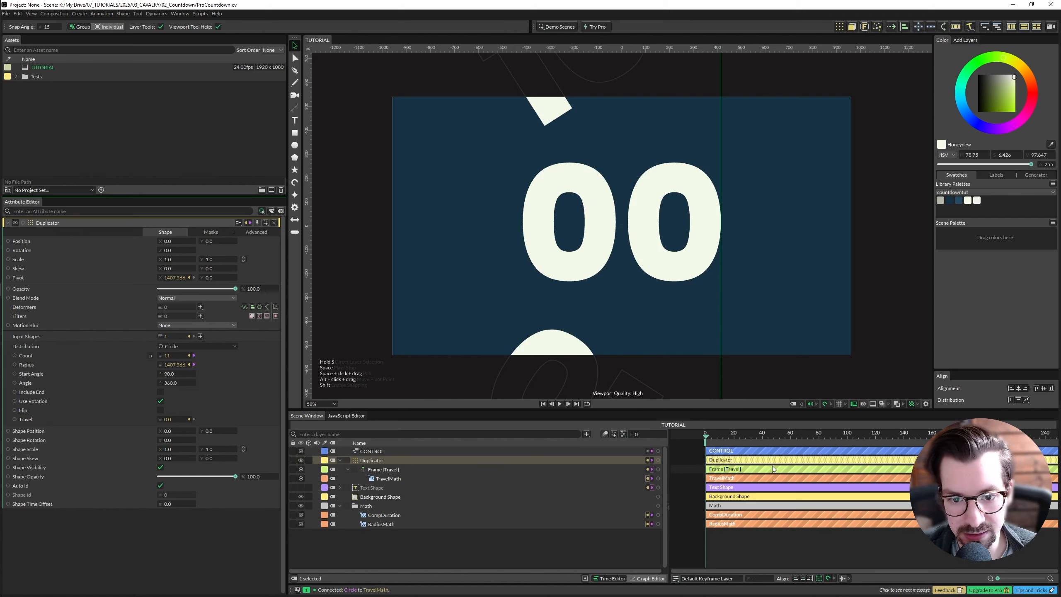
key(space)
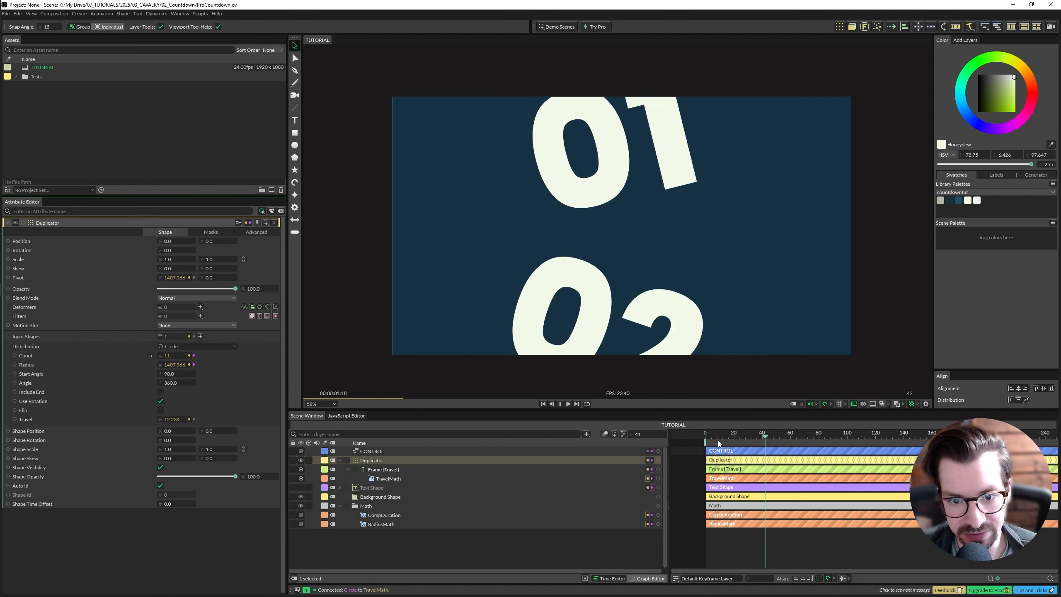
key(space)
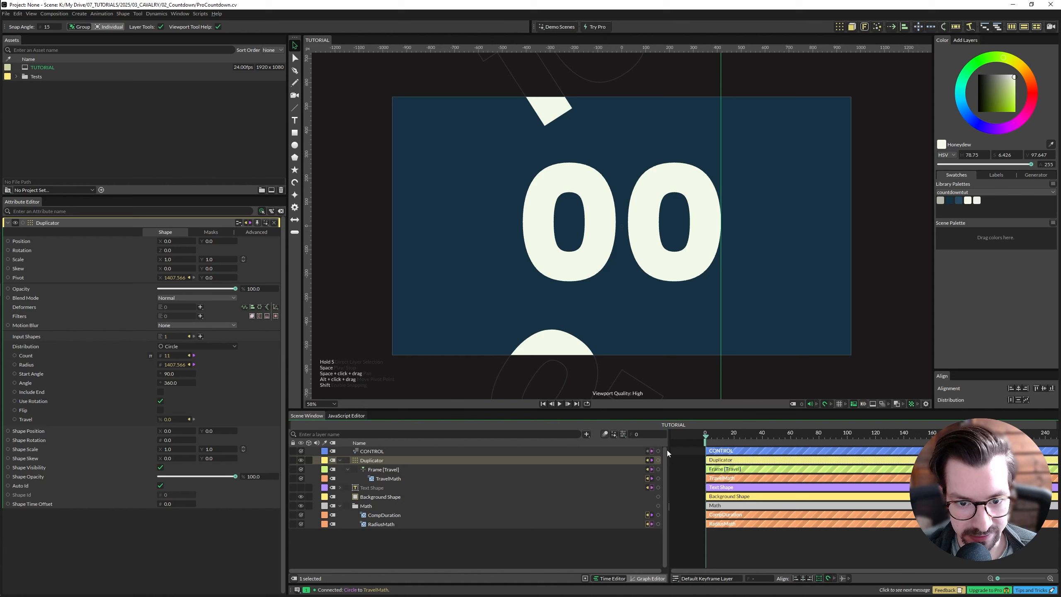
- Enable Flip on the Duplicator and preview the animation
click(161, 410)
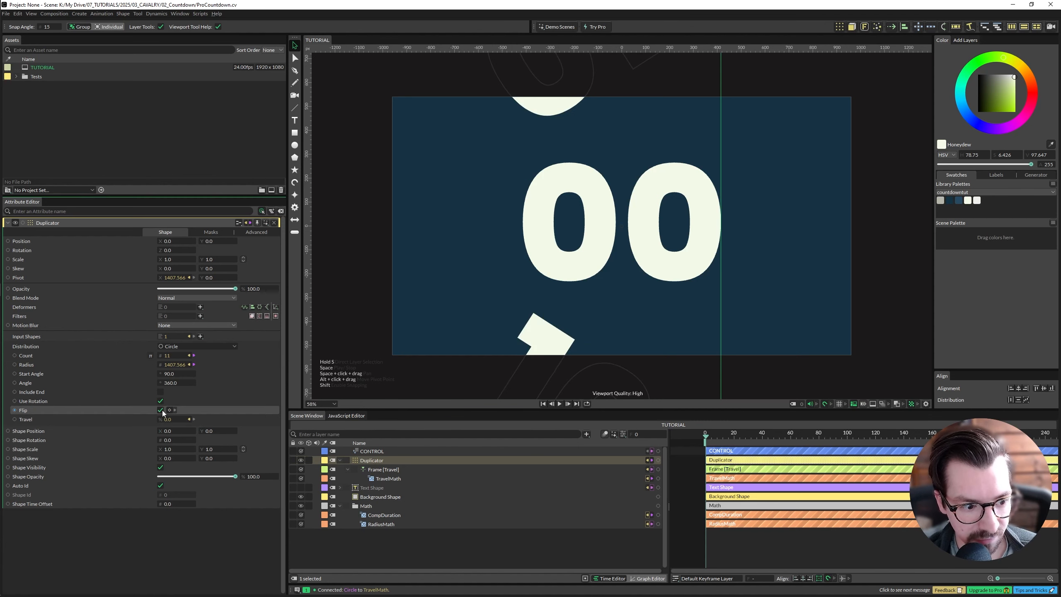
key(space)
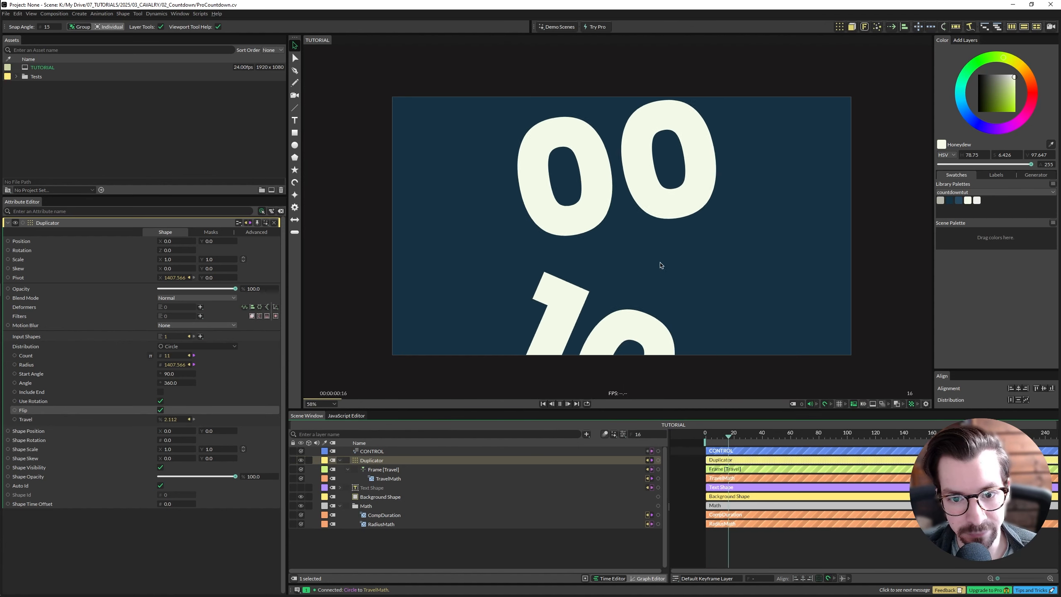
key(space)
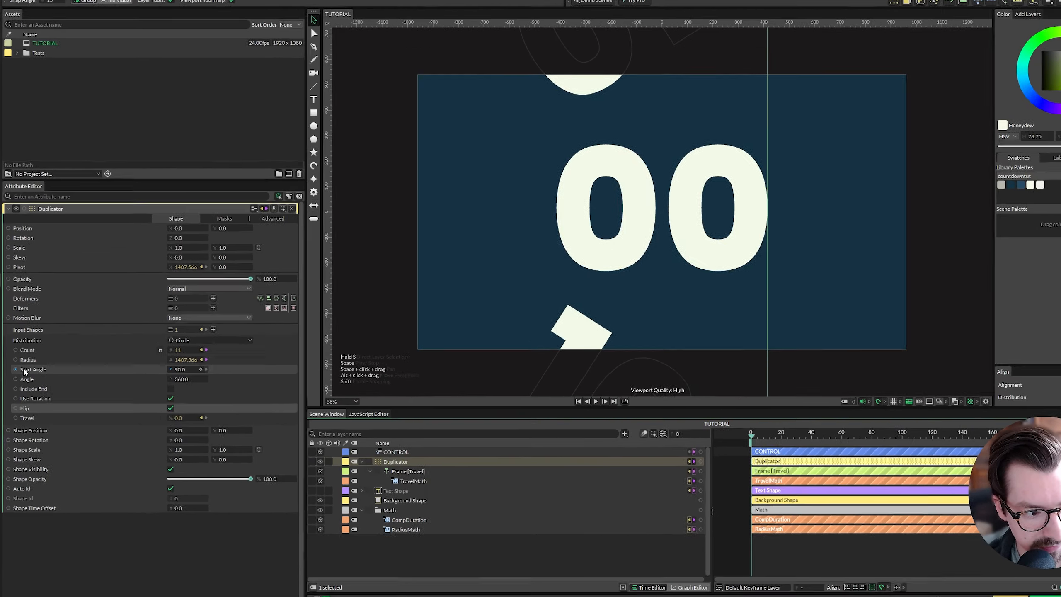
- Add a Jsmath node to the Duplicator's Start Angle and move it under the Duplicator layer
right_click(24, 375)
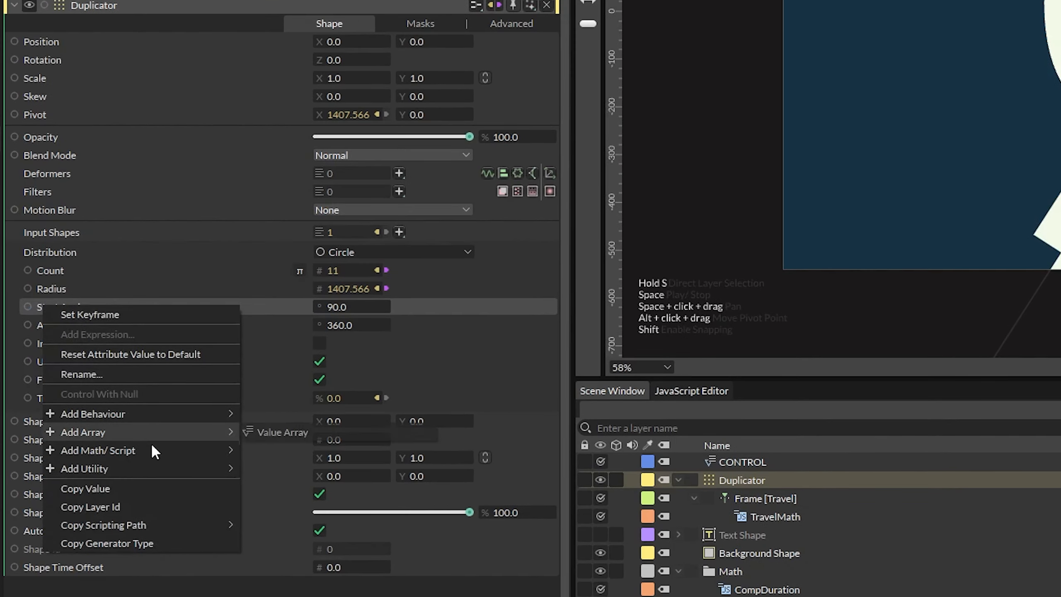
mouse_move(152, 451)
click(333, 486)
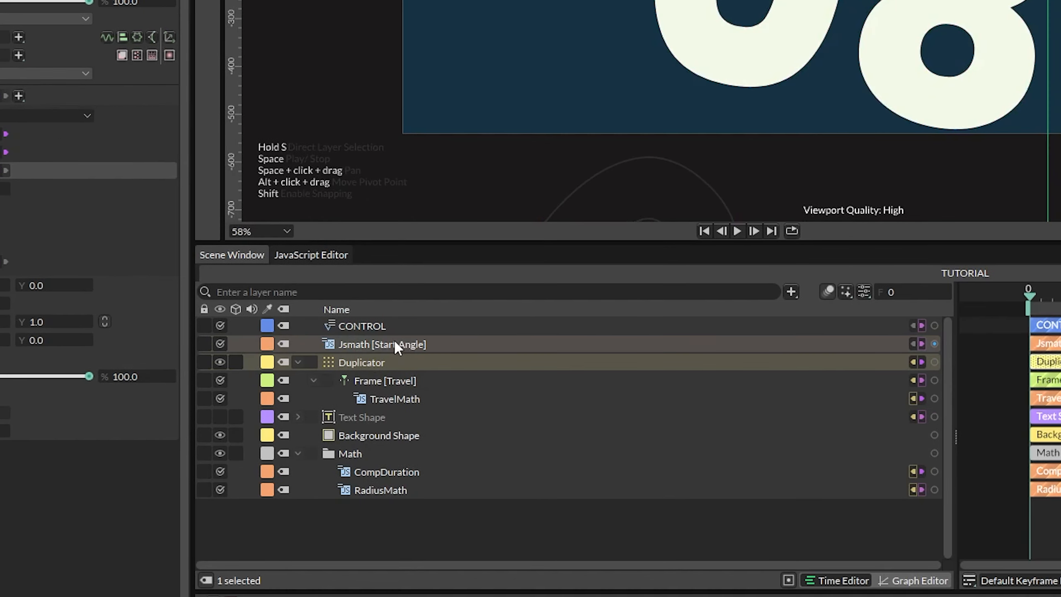
drag(393, 346, 411, 361)
click(423, 380)
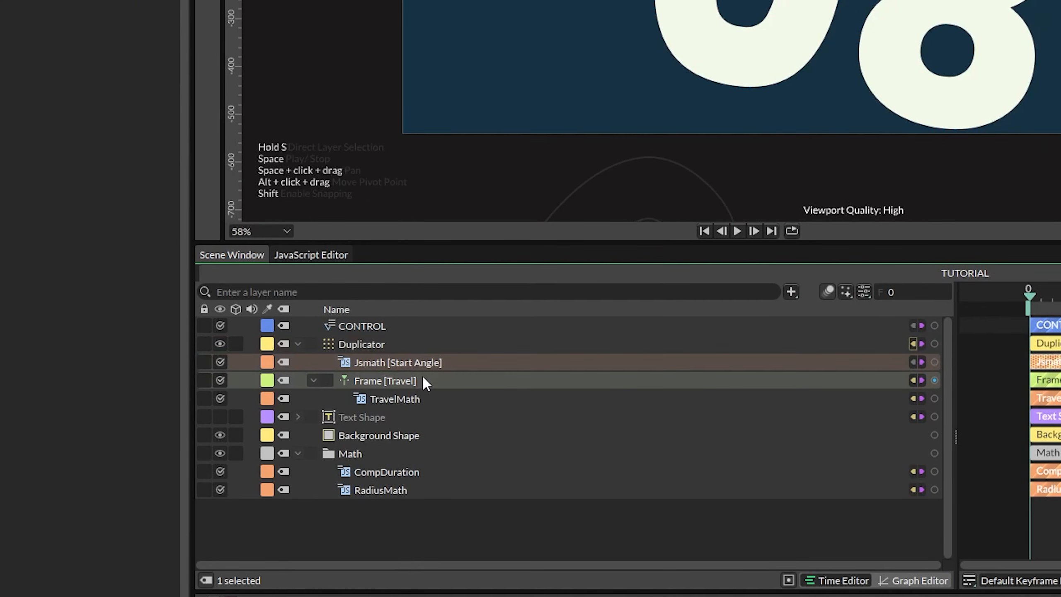
- Rename the Start Angle Jsmath node's input to Count
right_click(61, 257)
click(117, 334)
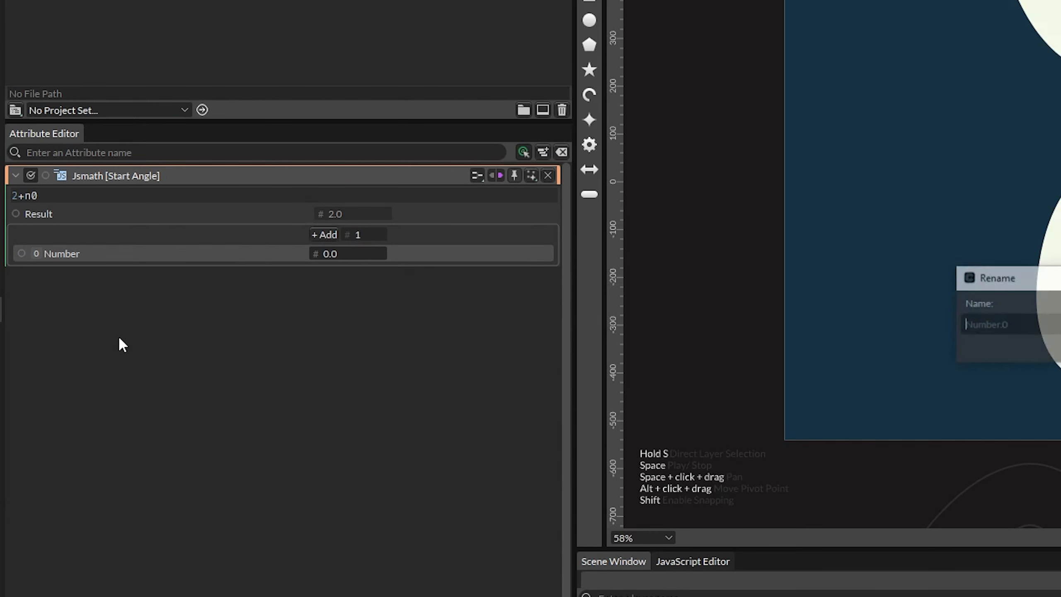
text(Cou)
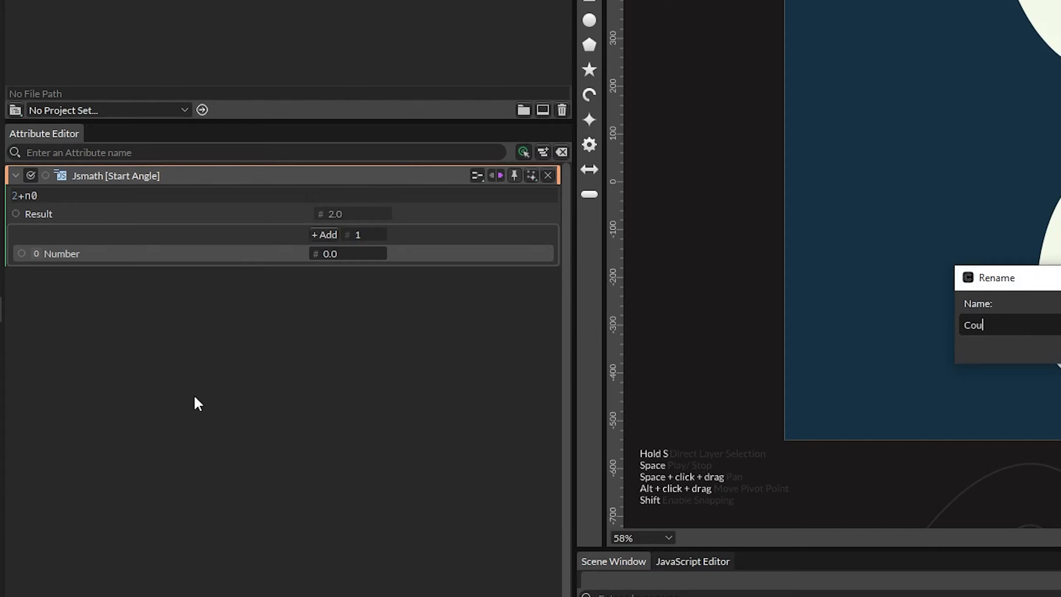
text(nt)
key(Return)
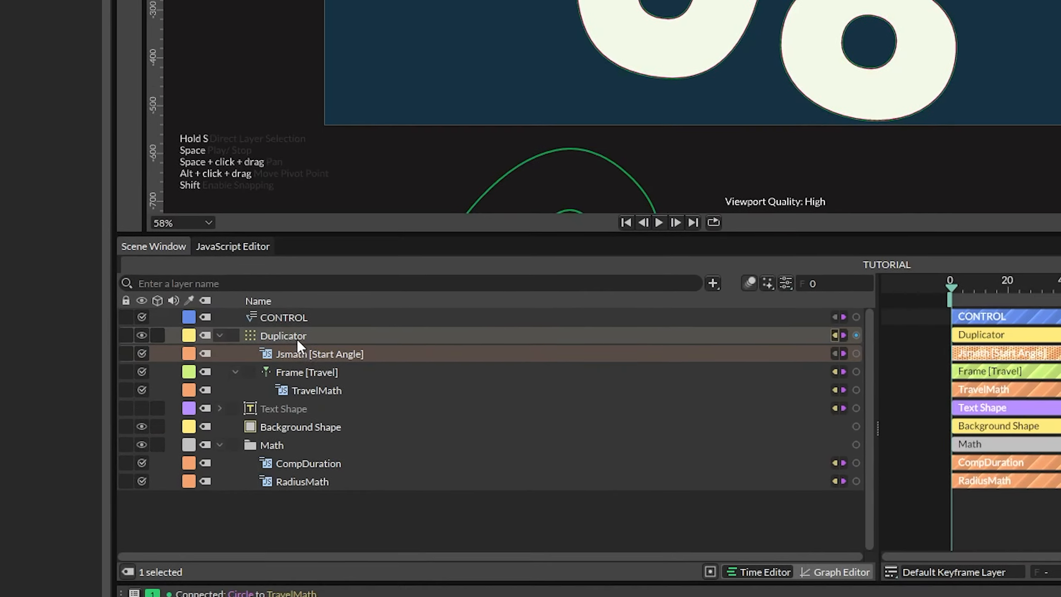
- Connect the Duplicator's Count to the Start Angle Jsmath node's Count input
click(298, 337)
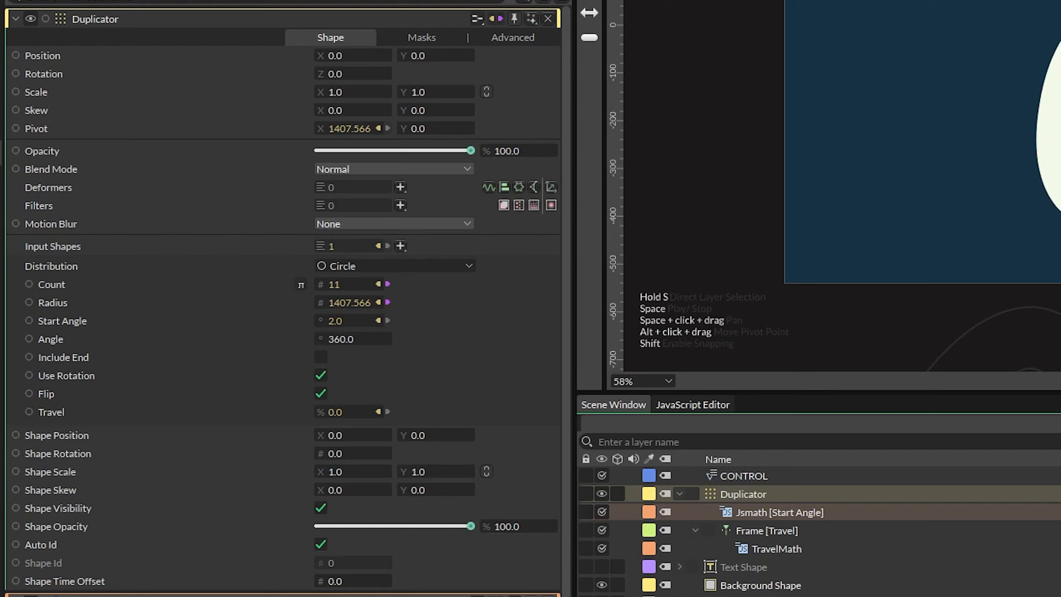
drag(326, 284, 319, 596)
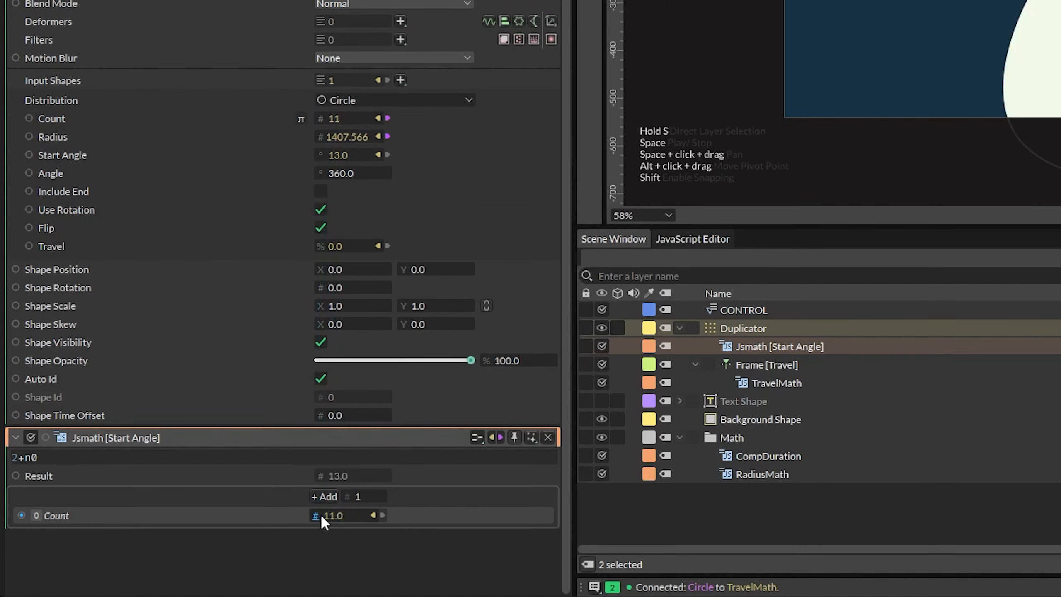
click(796, 341)
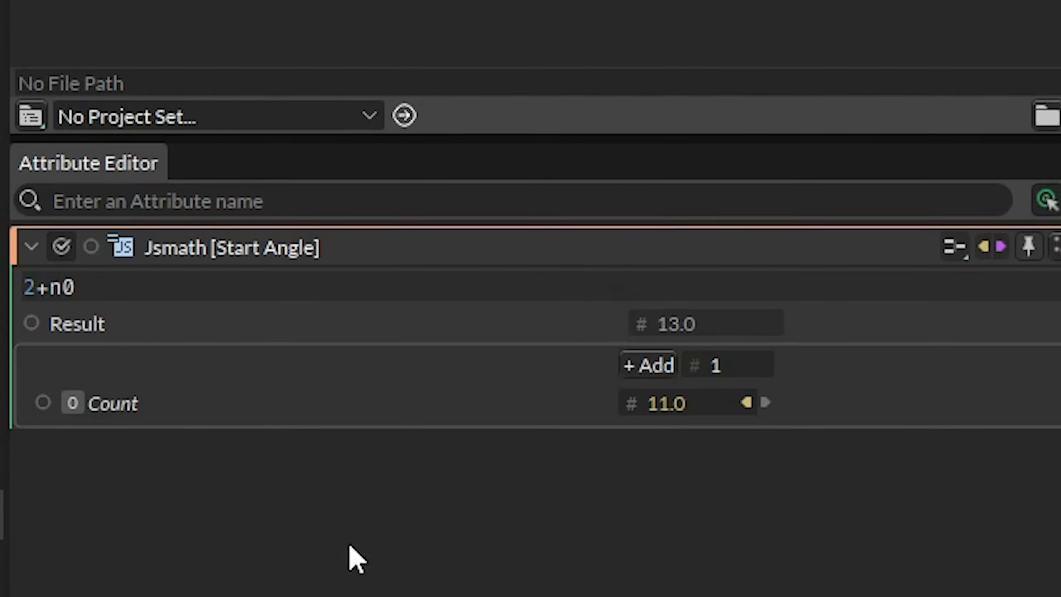
- Replace the Start Angle Jsmath expression with (-360/n0)+90
click(368, 288)
key(BackSpace)
key(BackSpace)
key(BackSpace)
key(BackSpace)
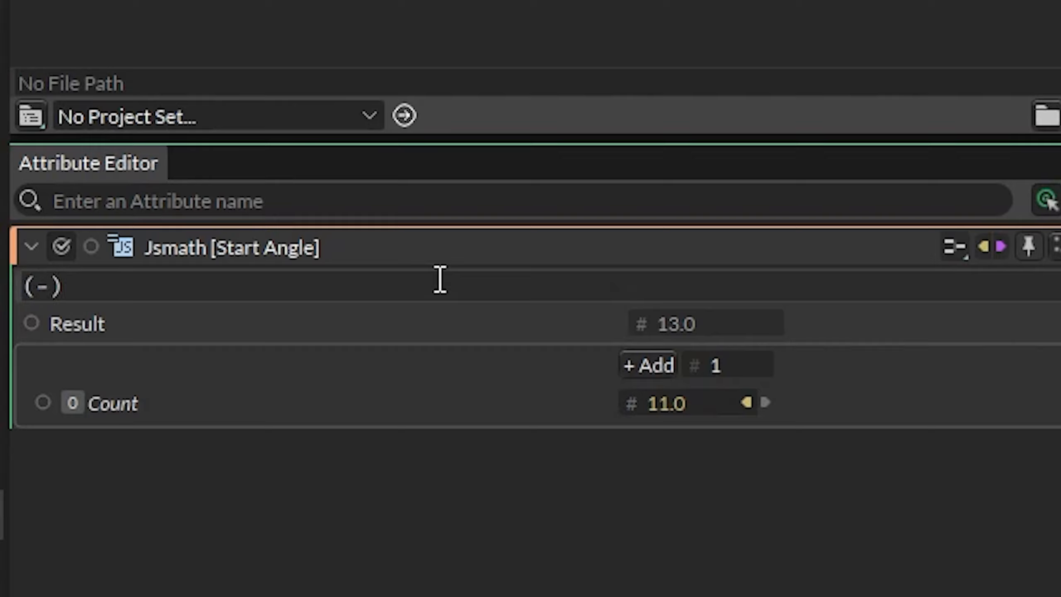
text((-360/n0)
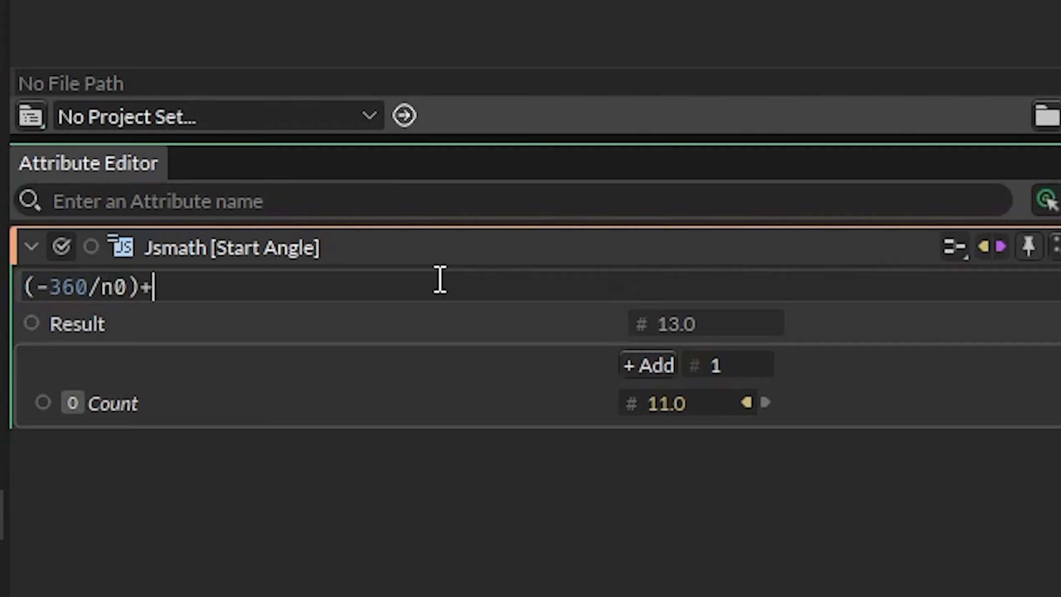
text()+90)
key(Return)
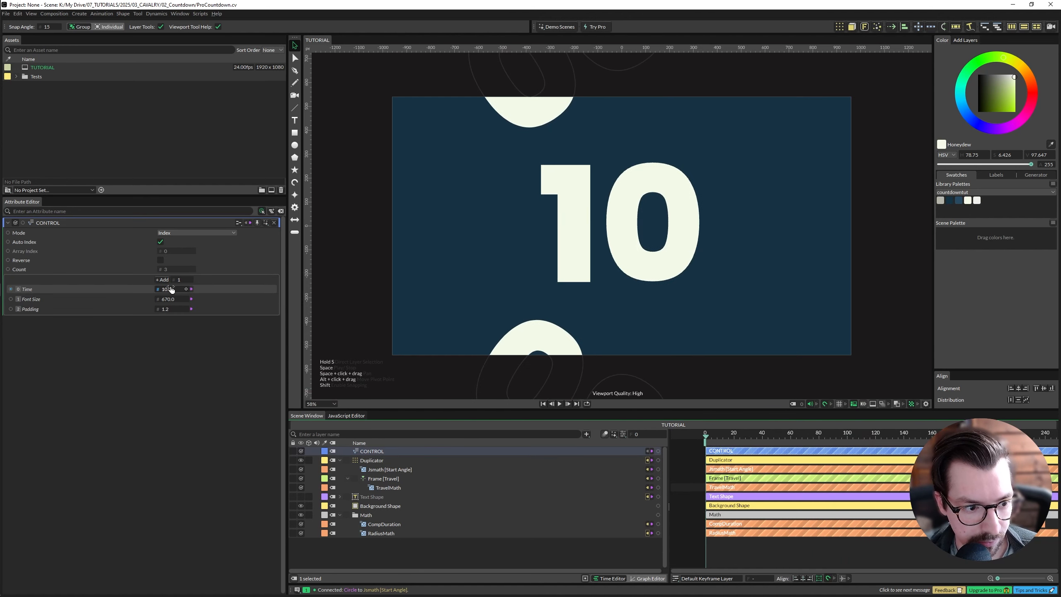
- Set the CONTROL layer's Time to 30
click(171, 289)
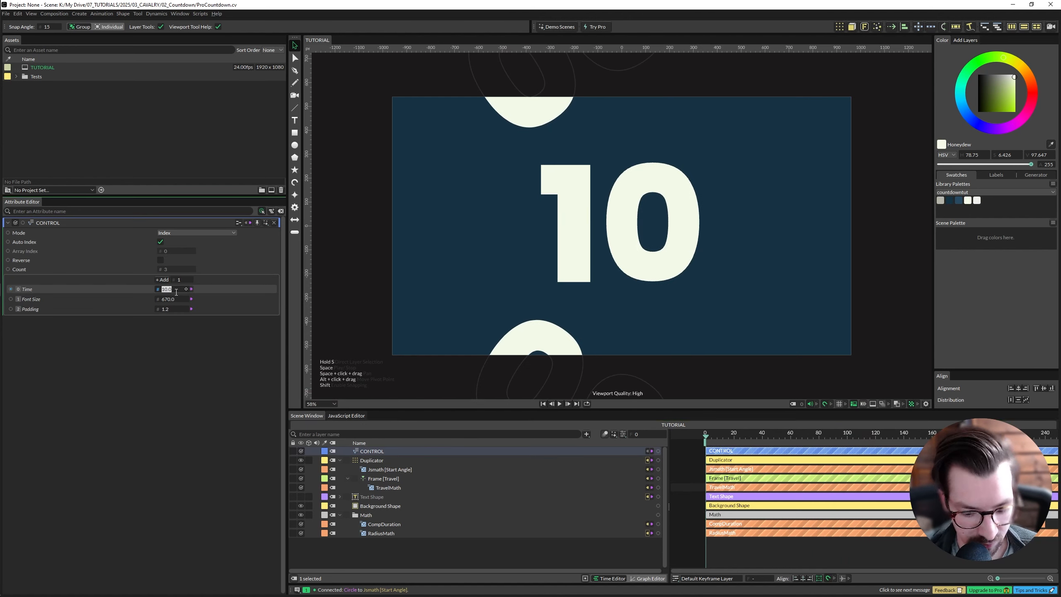
text(30)
key(Return)
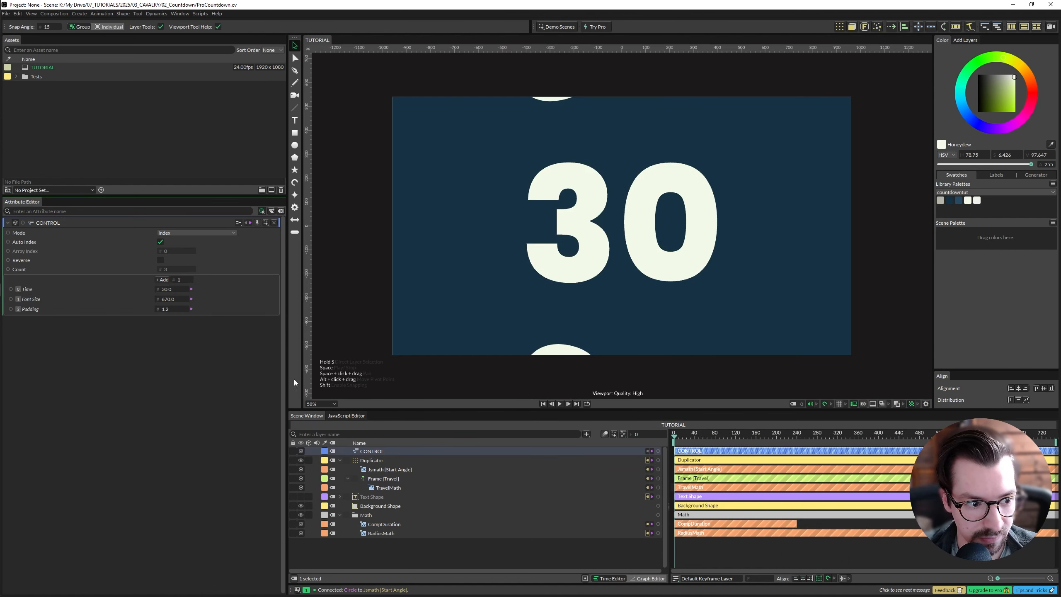
- Scrub the timeline and play back the countdown to preview the rotation
scroll(797, 500, down, 5)
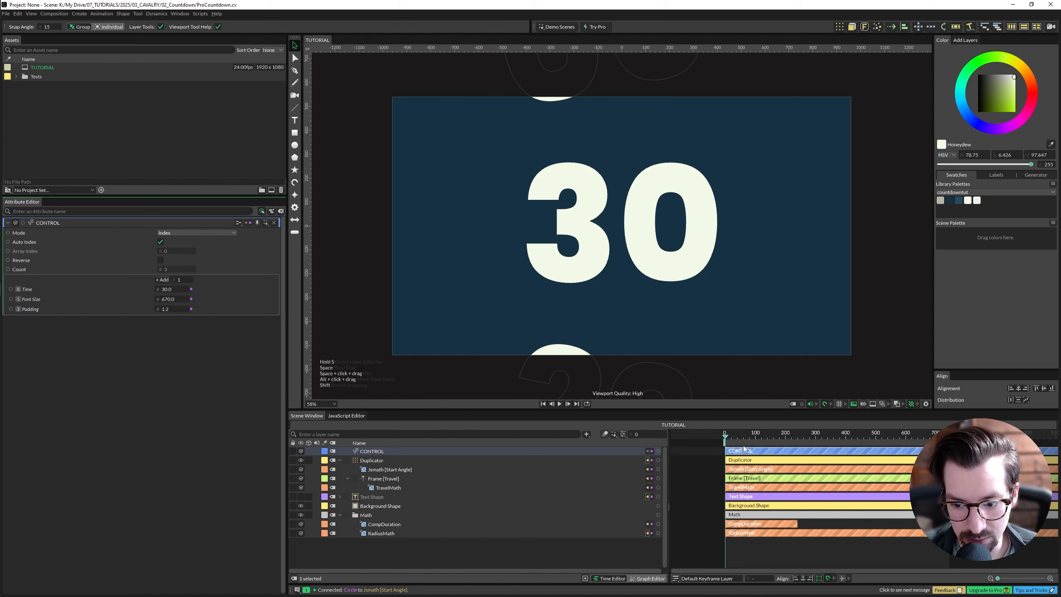
drag(731, 439, 926, 437)
key(space)
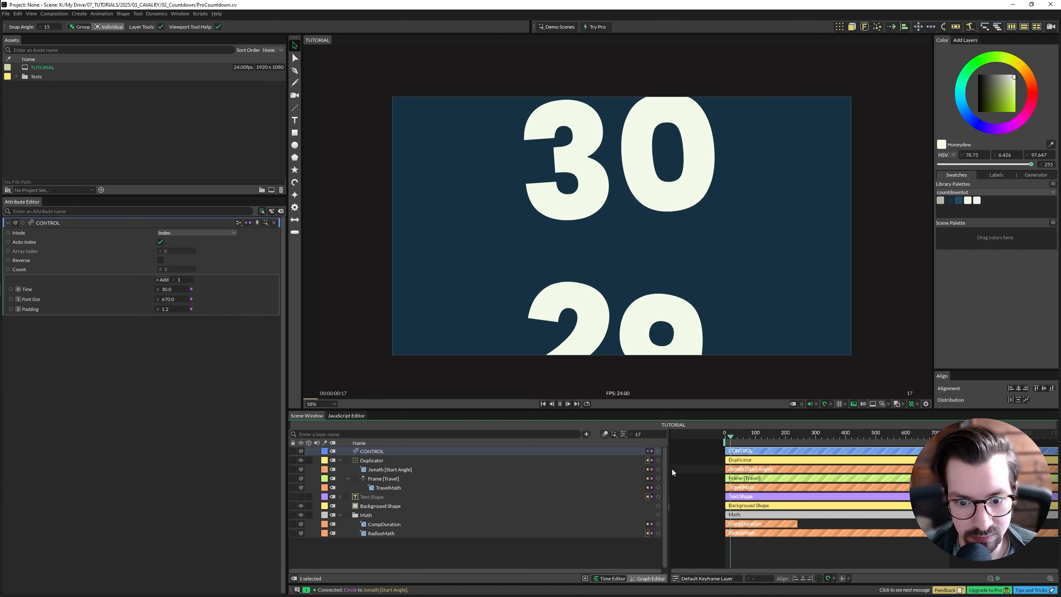
key(space)
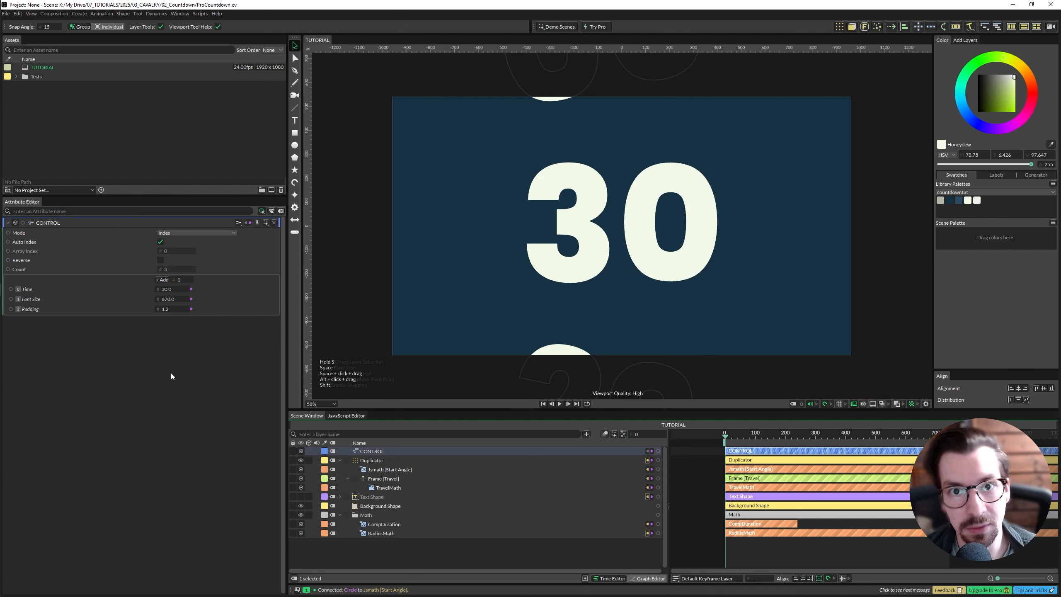